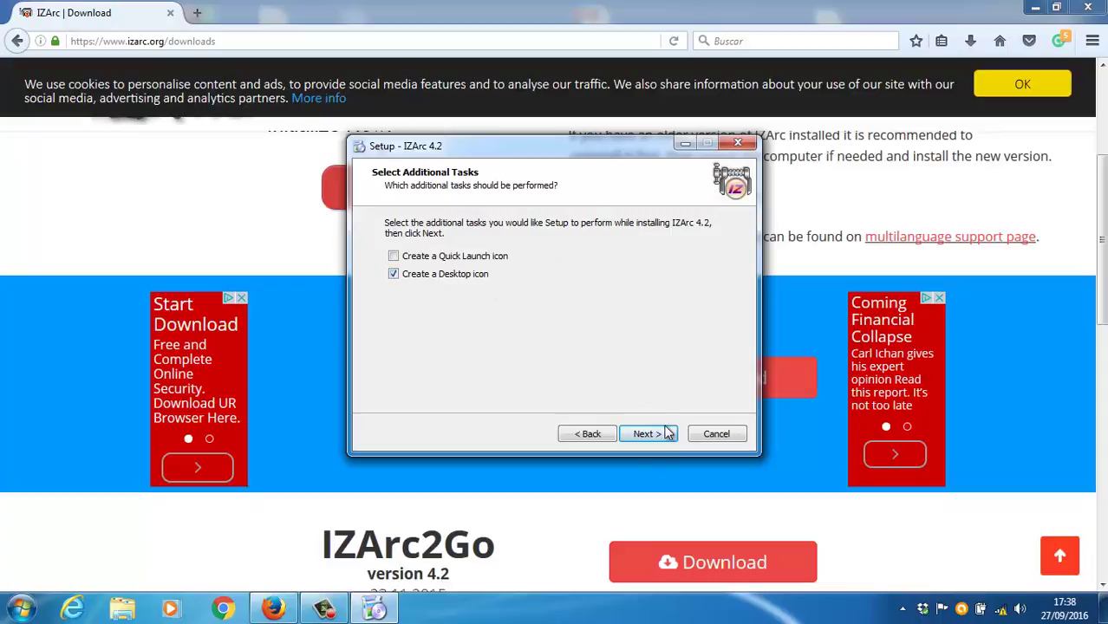
Step: Install IZArc 4.2 with Castellano as the interface language
left_click(651, 435)
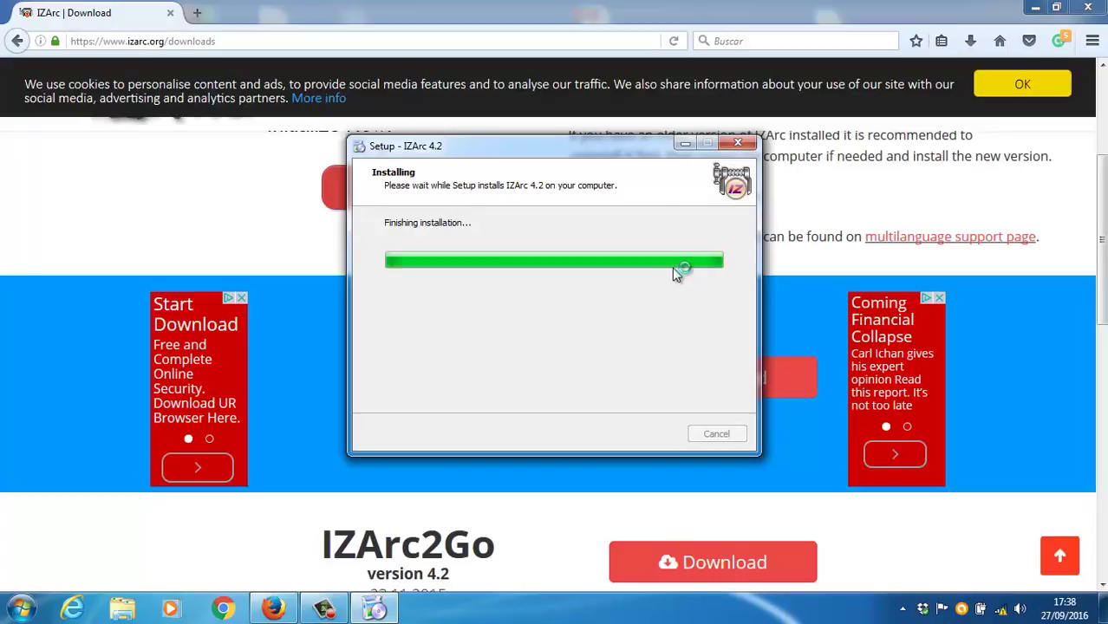
left_click(526, 275)
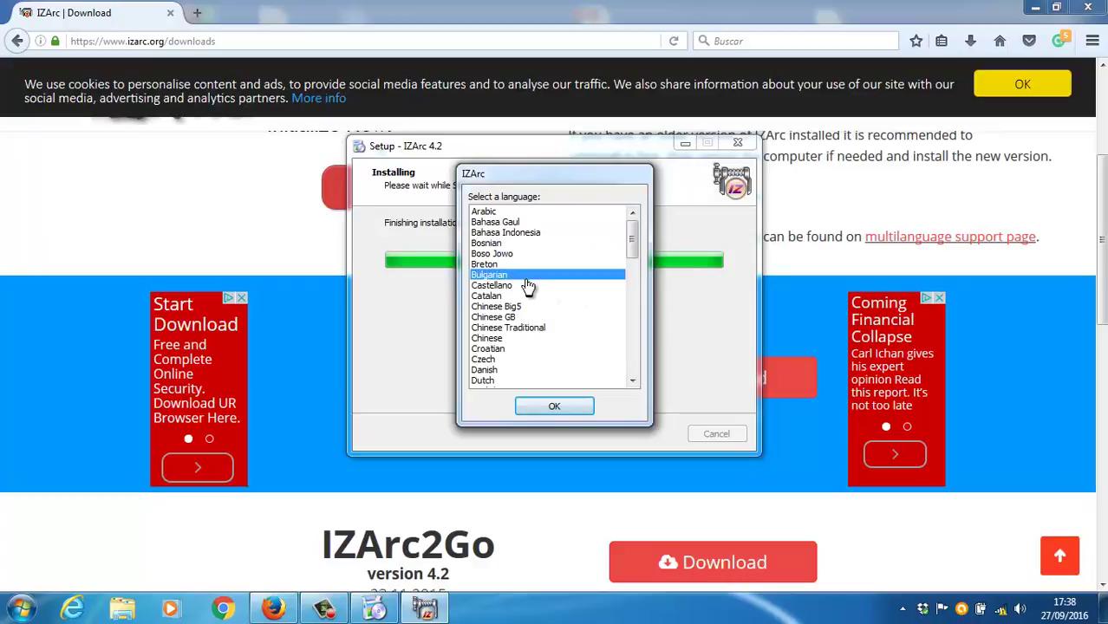
left_click(526, 285)
left_click(551, 405)
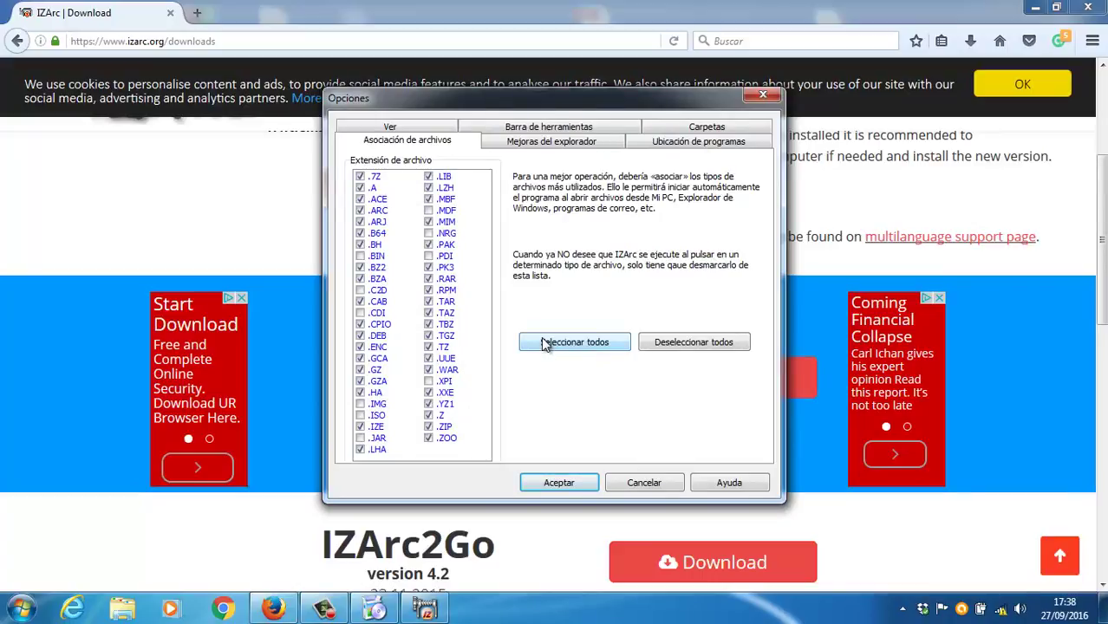
Step: Clear all file type associations, dismiss the Donate_url warning and error, and finish setup
left_click(675, 344)
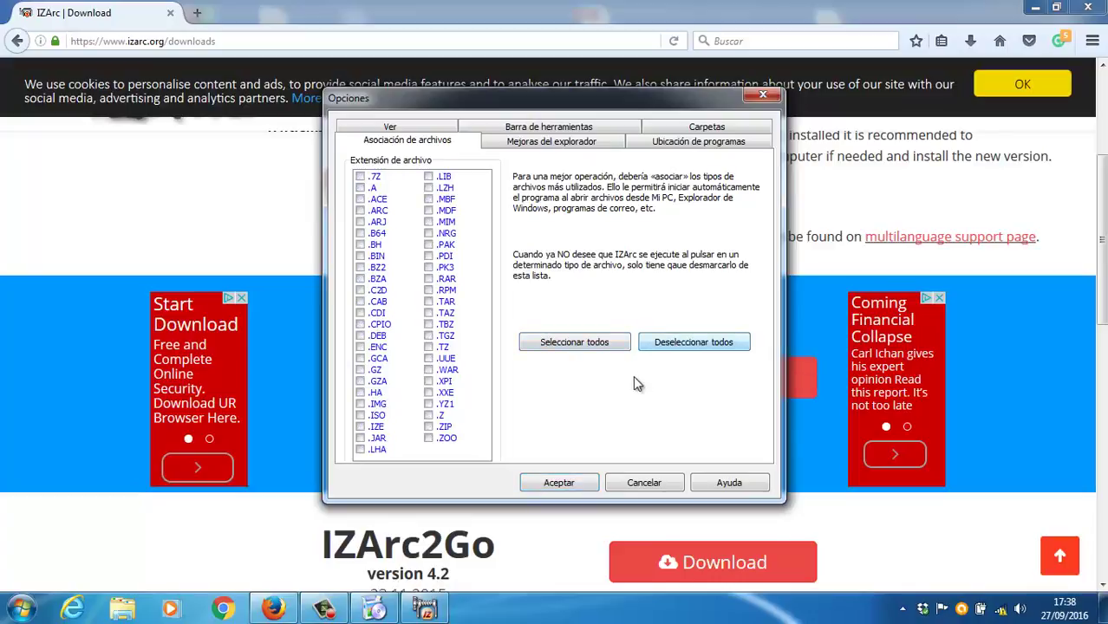
left_click(576, 482)
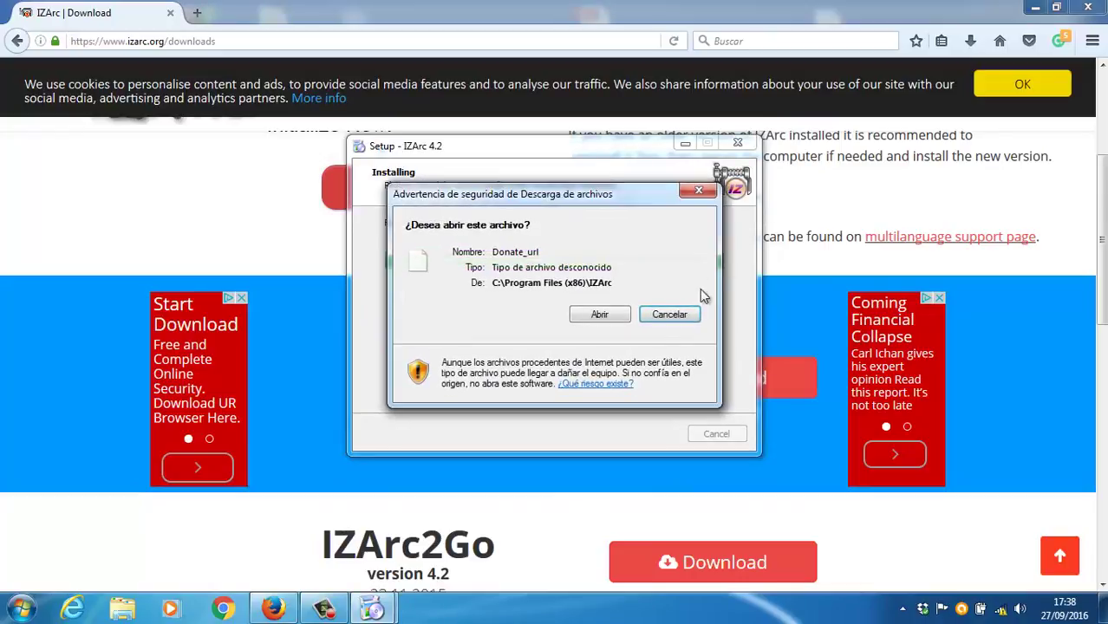
left_click(661, 315)
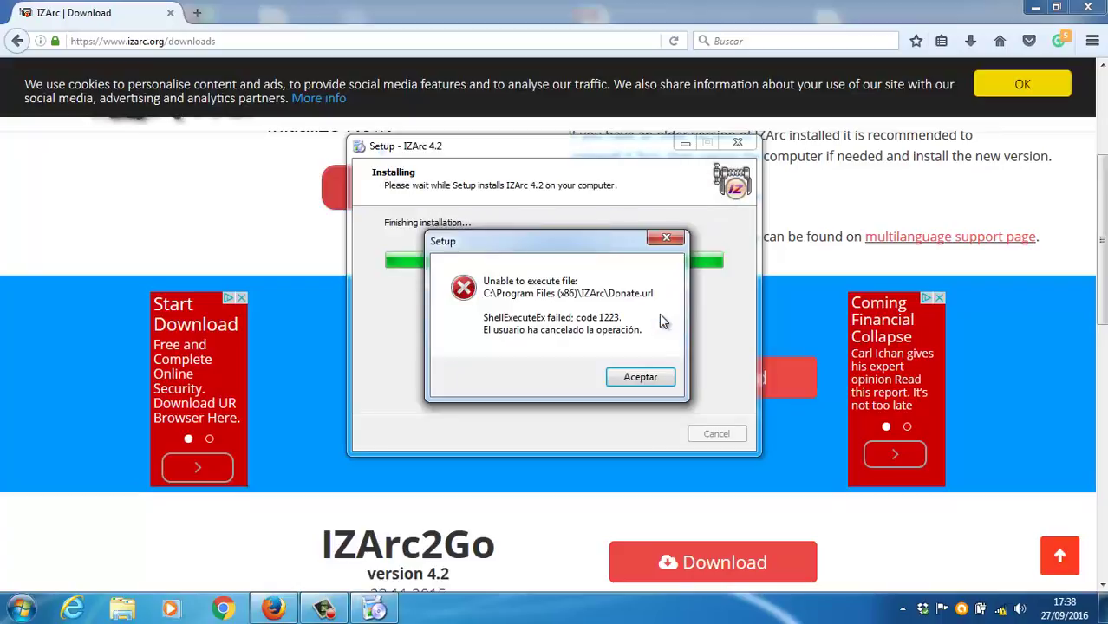
left_click(639, 378)
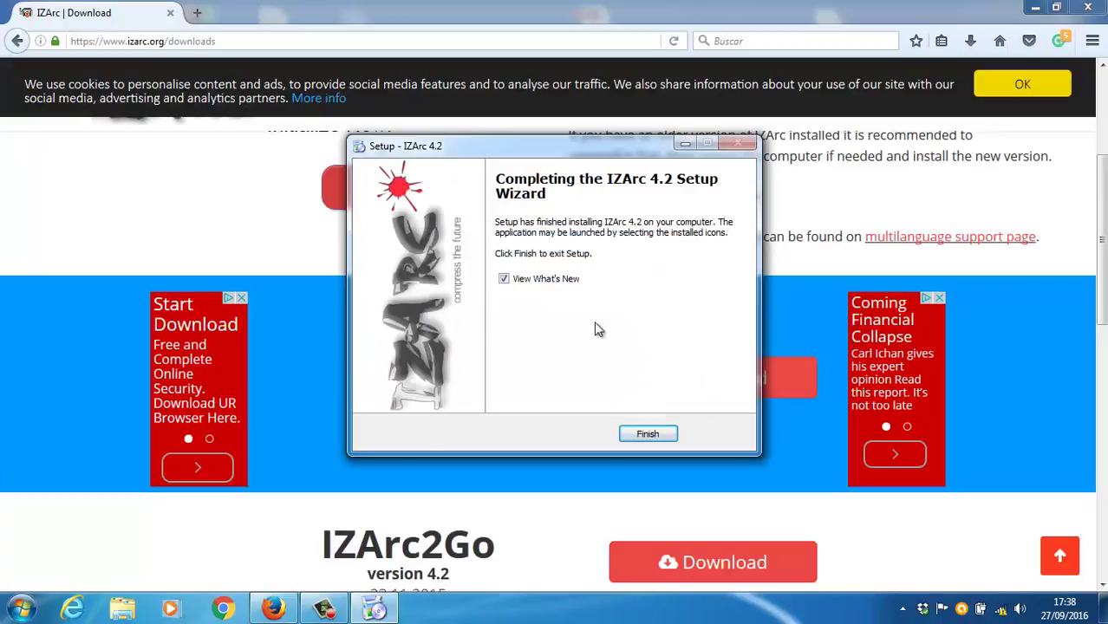
left_click(632, 440)
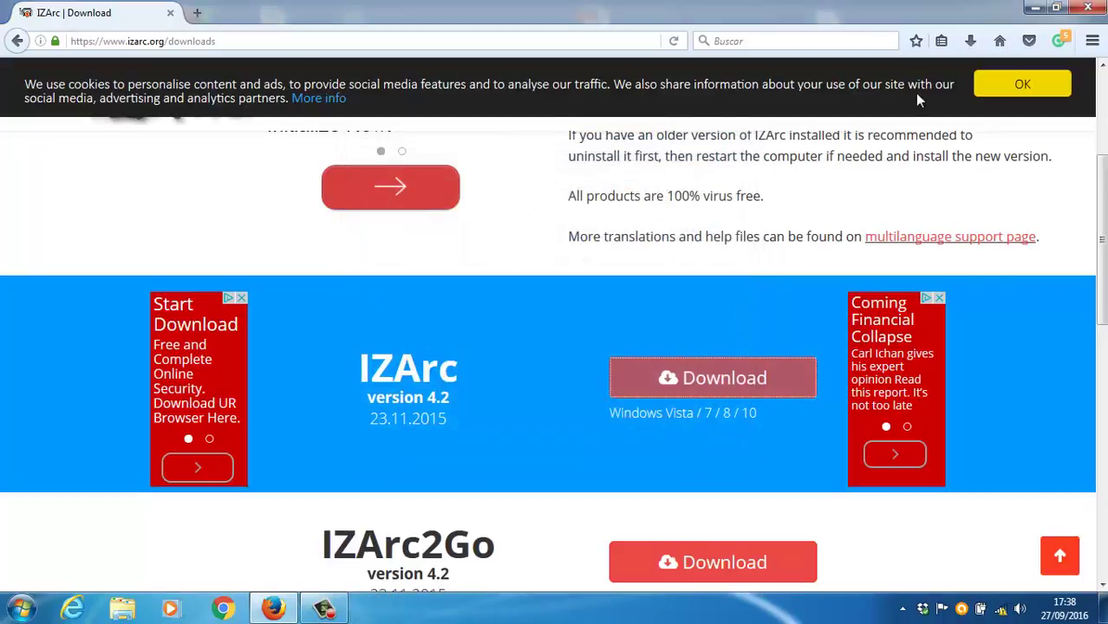
Step: Try opening holaguapo.txt with IZArc, dismiss the unsupported file type error, and start a new archive
left_click(1036, 7)
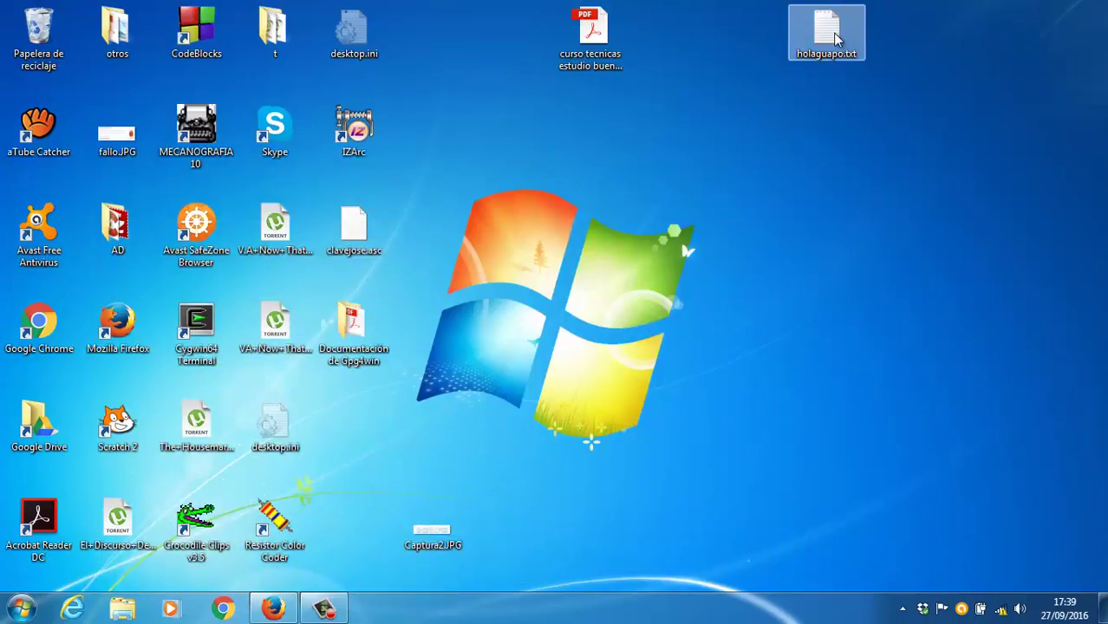
right_click(835, 38)
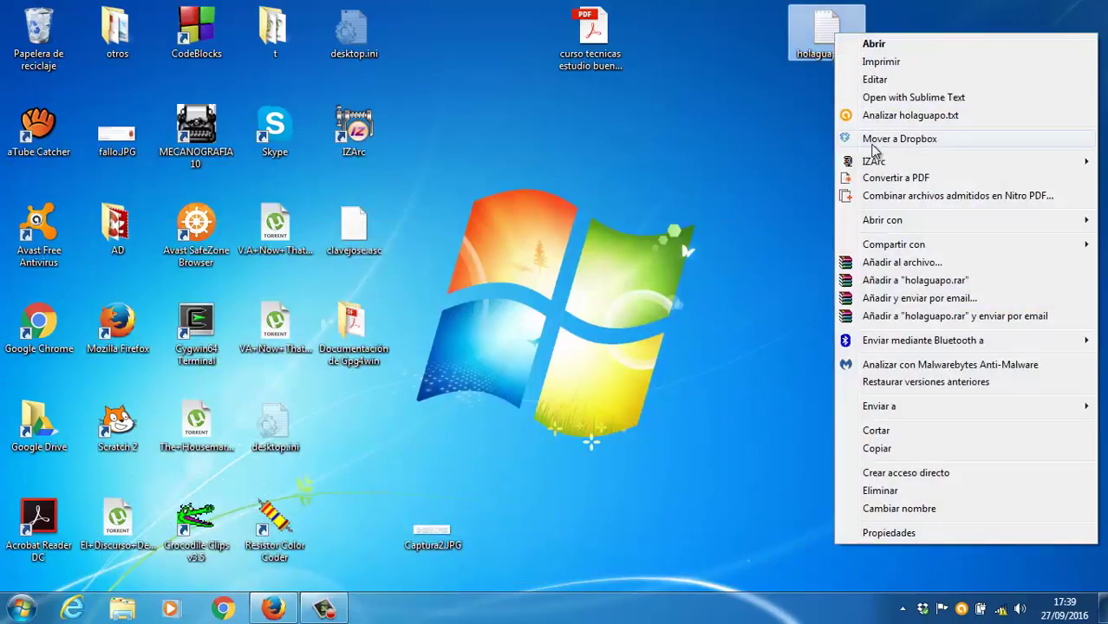
mouse_move(875, 165)
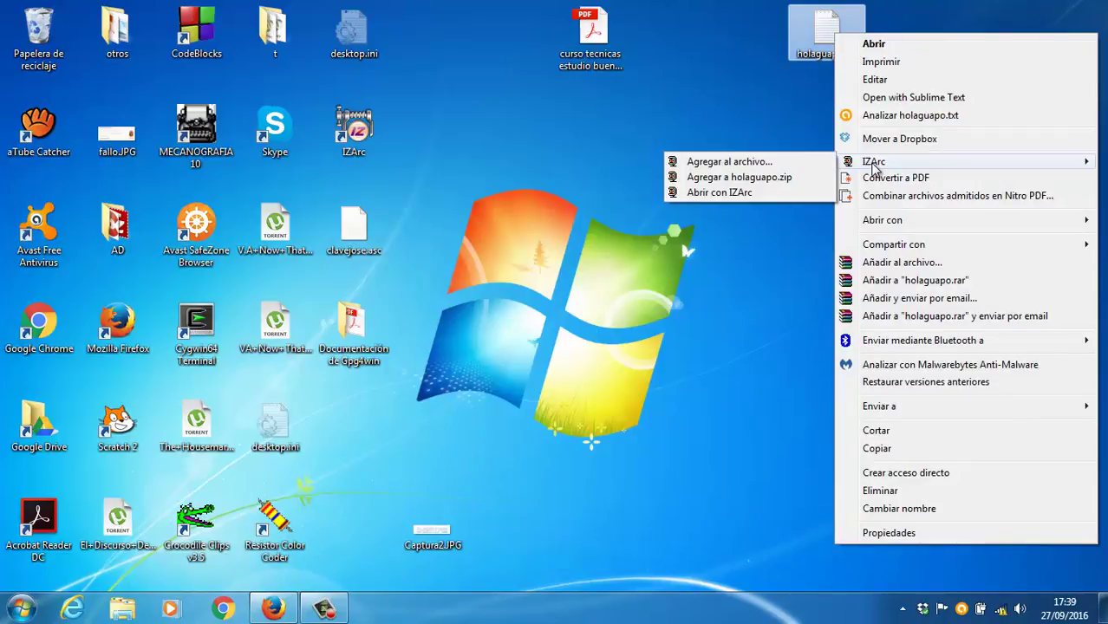
left_click(788, 193)
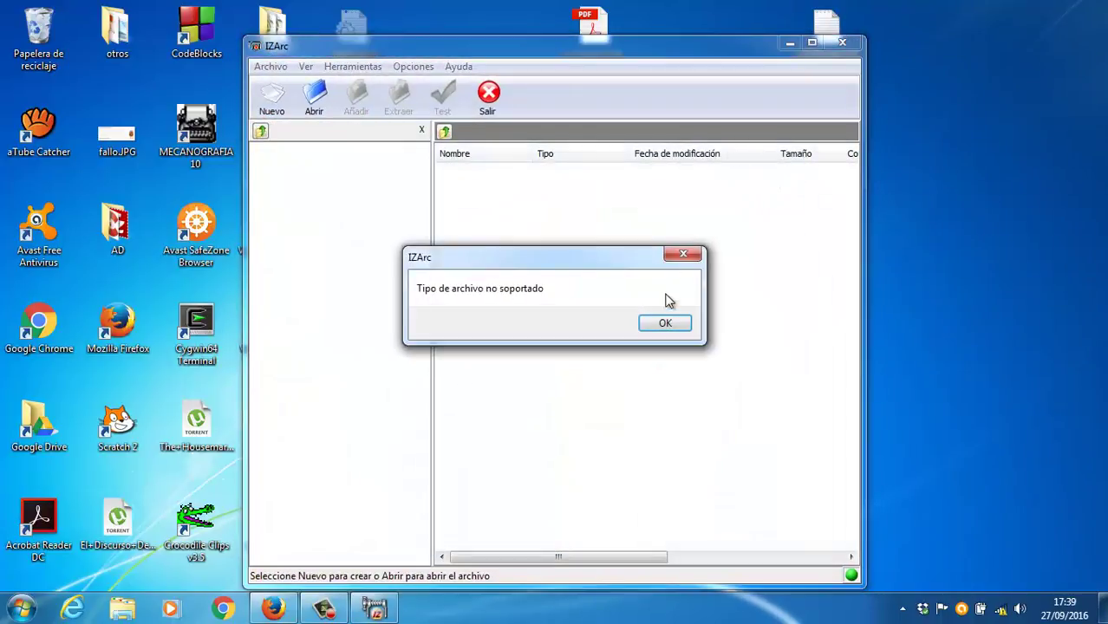
left_click(668, 322)
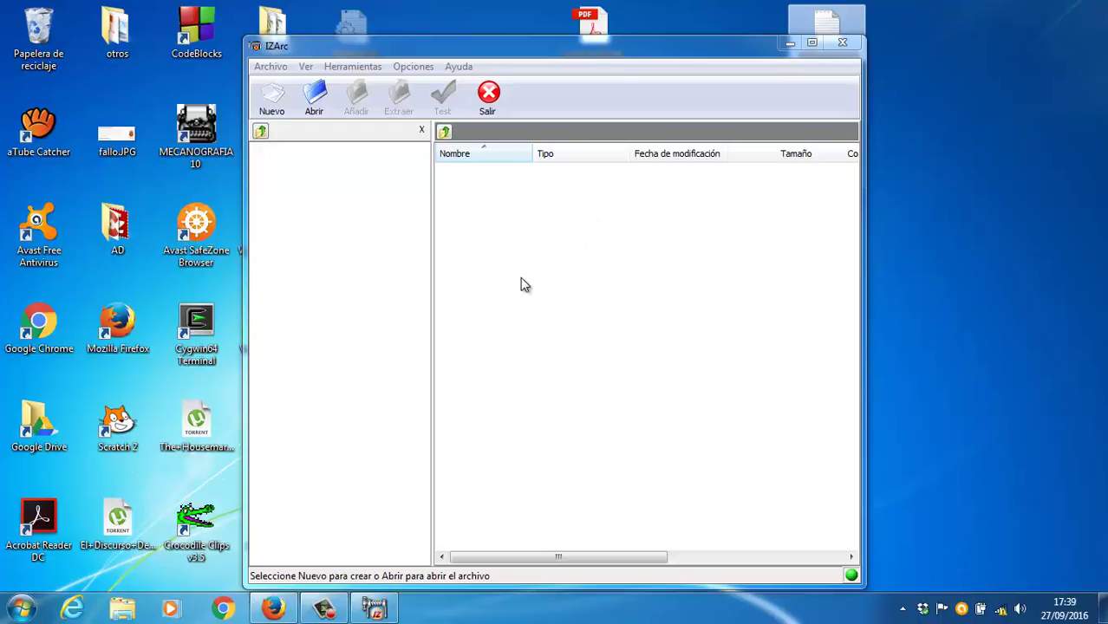
left_click(280, 102)
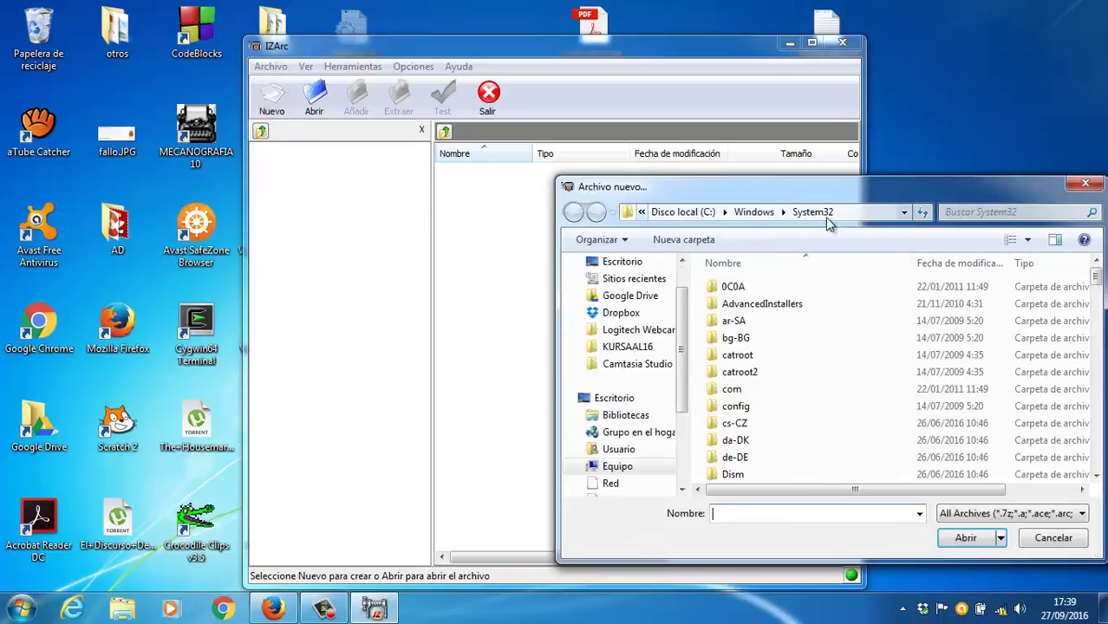
Step: Create cifrado.zip in the Escritorio folder and add holaguapo.txt to it
left_click_drag(833, 201, 716, 182)
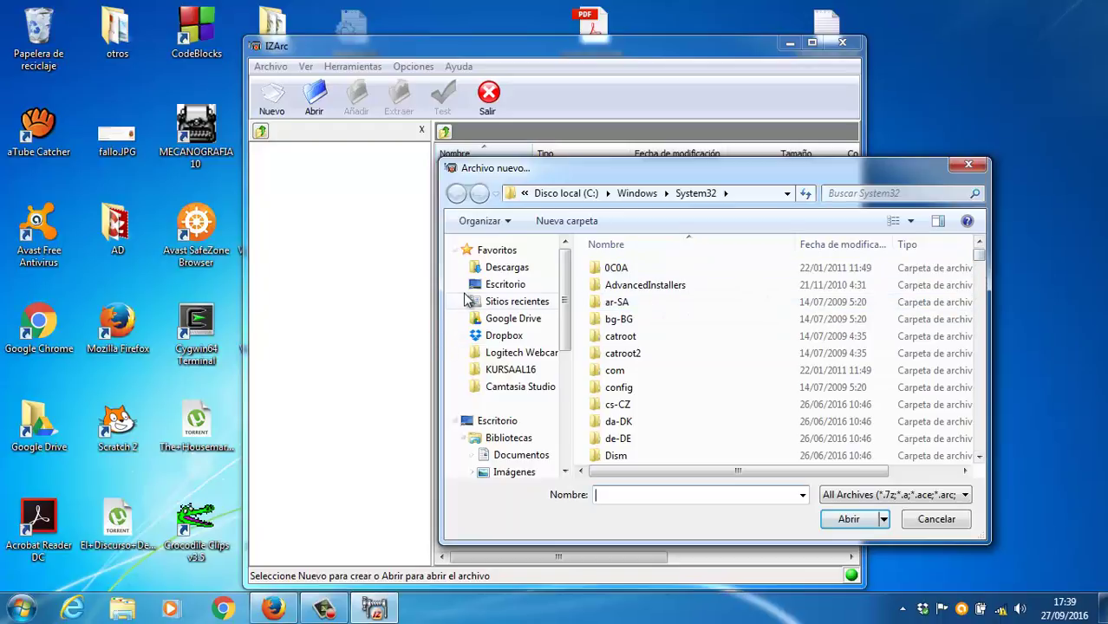
left_click(493, 287)
left_click(641, 496)
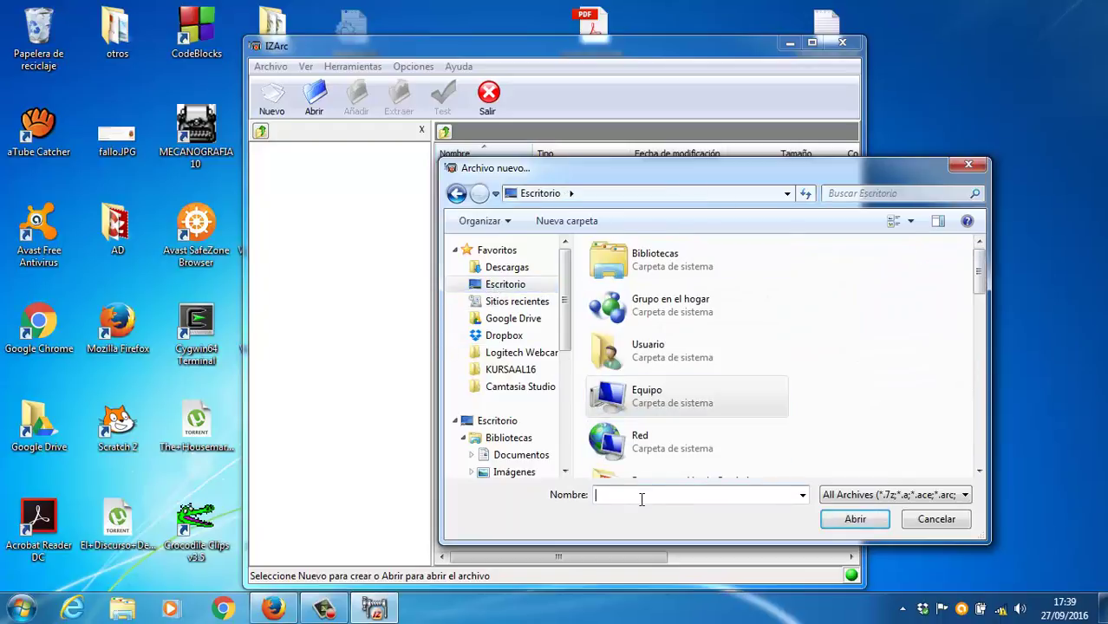
type("com")
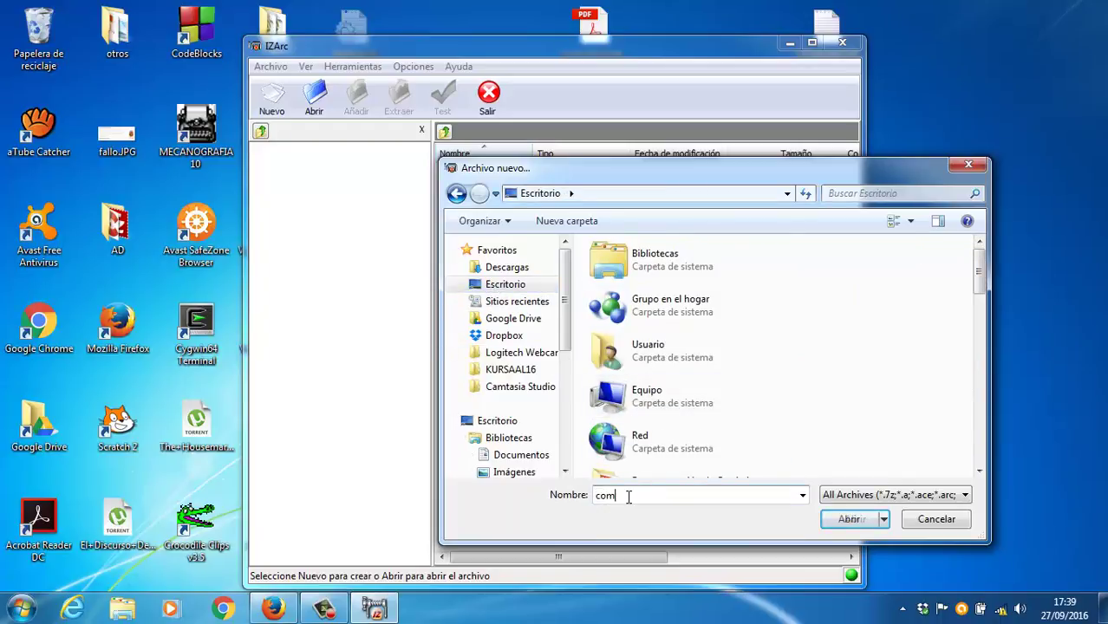
type("primidoy")
key("BackSpace")
key("BackSpace")
key("BackSpace")
key("BackSpace")
key("BackSpace")
key("BackSpace")
key("BackSpace")
key("BackSpace")
key("BackSpace")
key("BackSpace")
key("BackSpace")
type("cifrado")
key("Return")
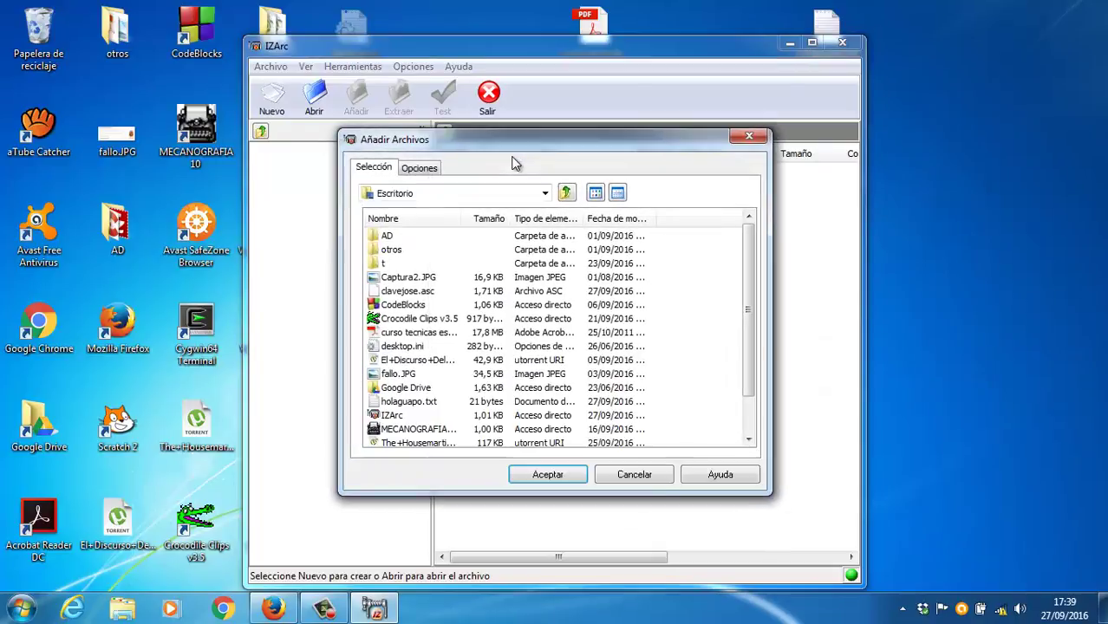
left_click(425, 405)
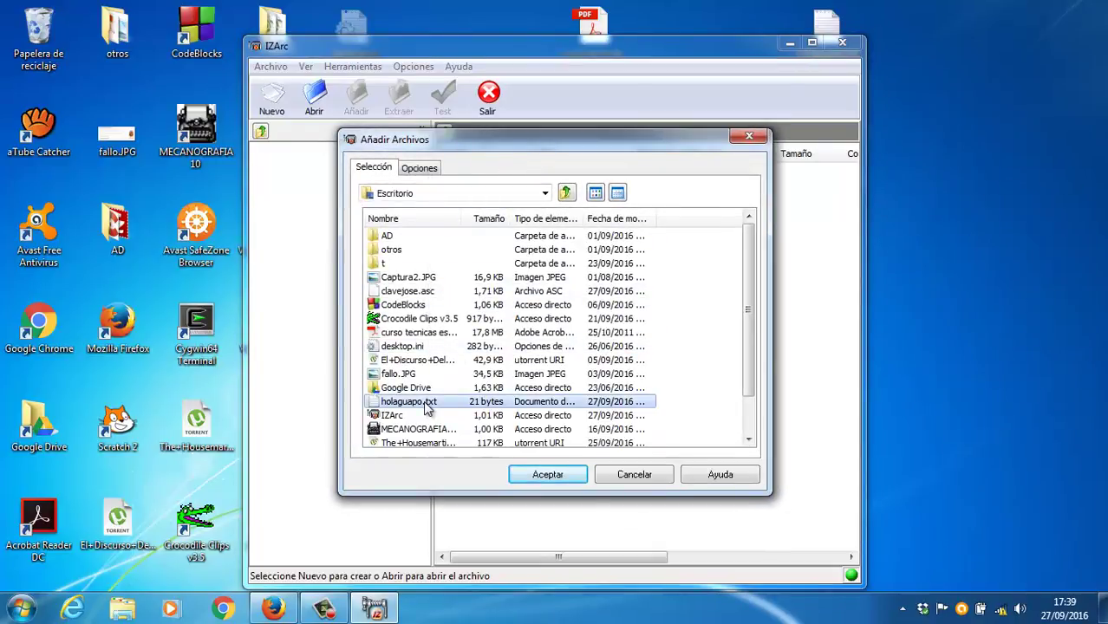
left_click(566, 474)
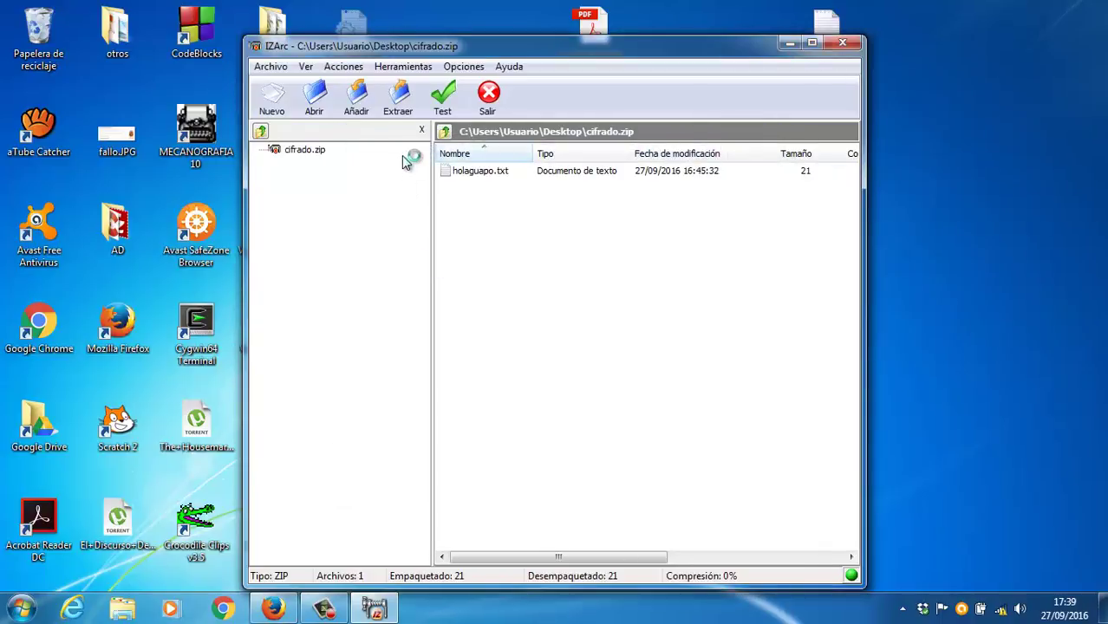
left_click(456, 170)
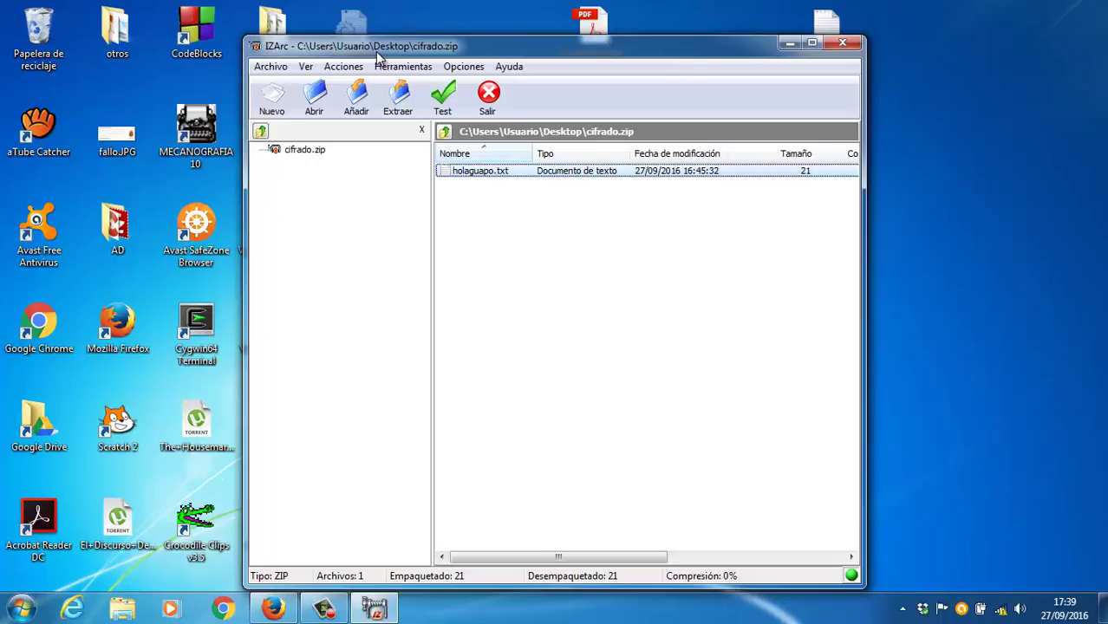
right_click(475, 171)
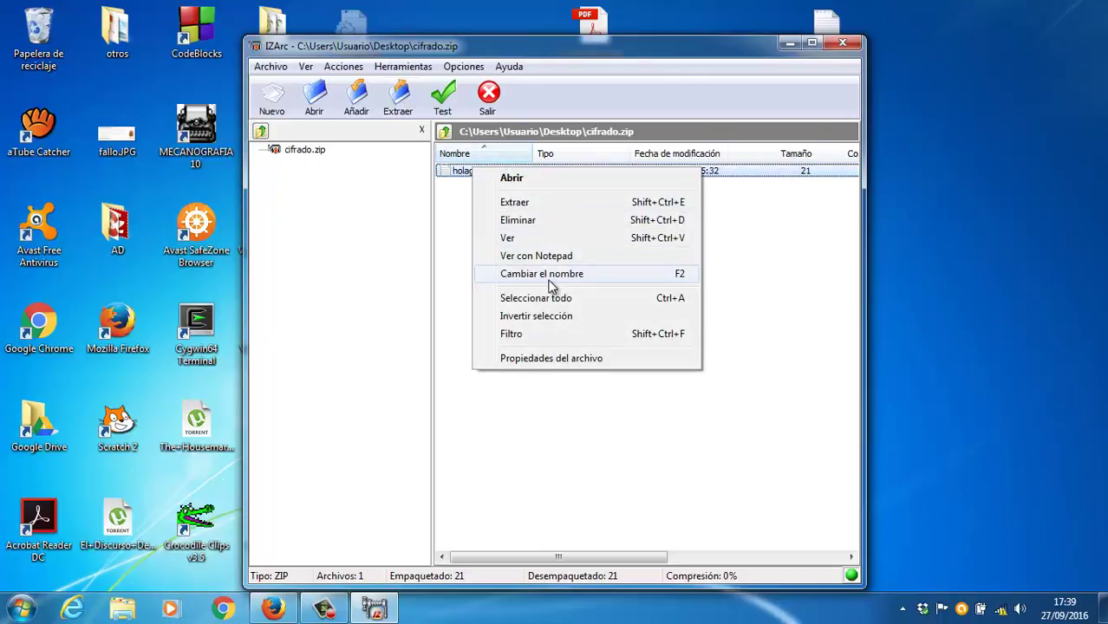
left_click(558, 358)
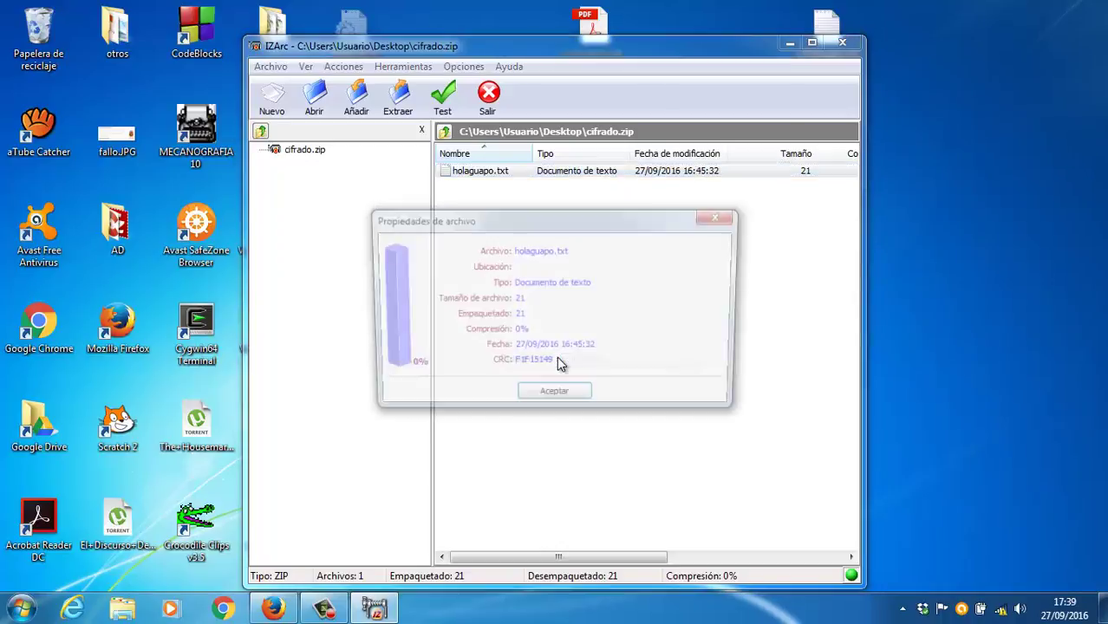
left_click(562, 400)
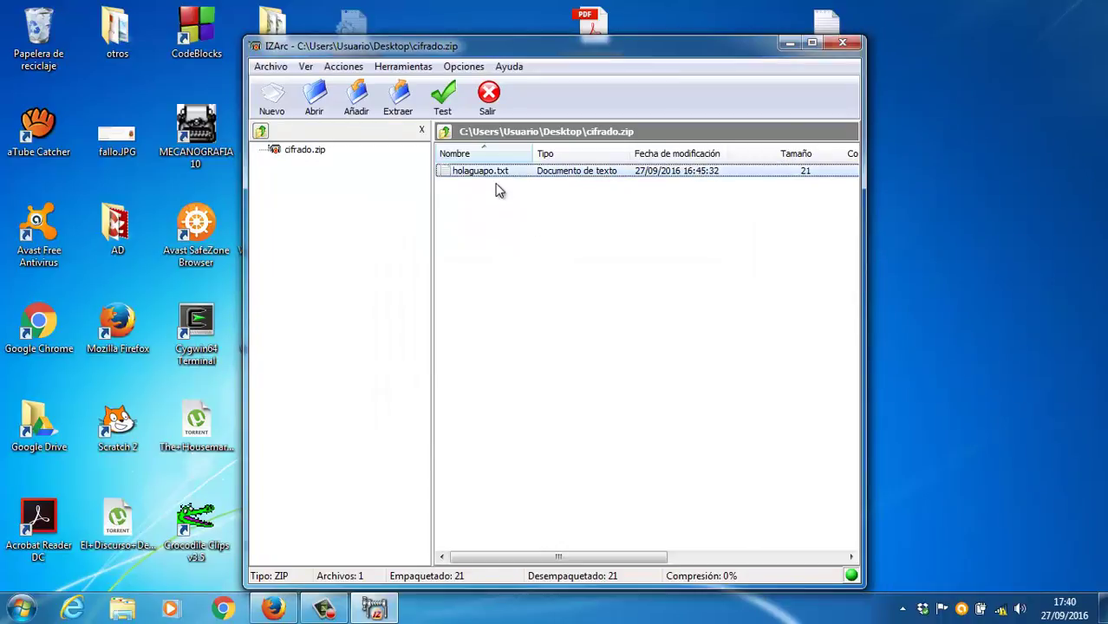
right_click(499, 176)
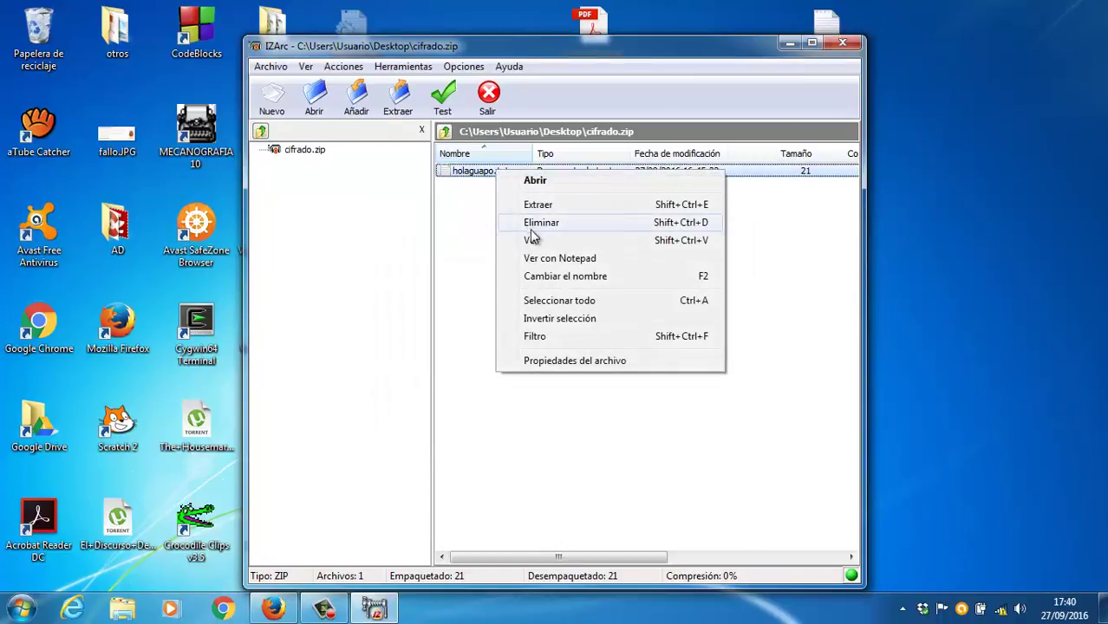
left_click(487, 176)
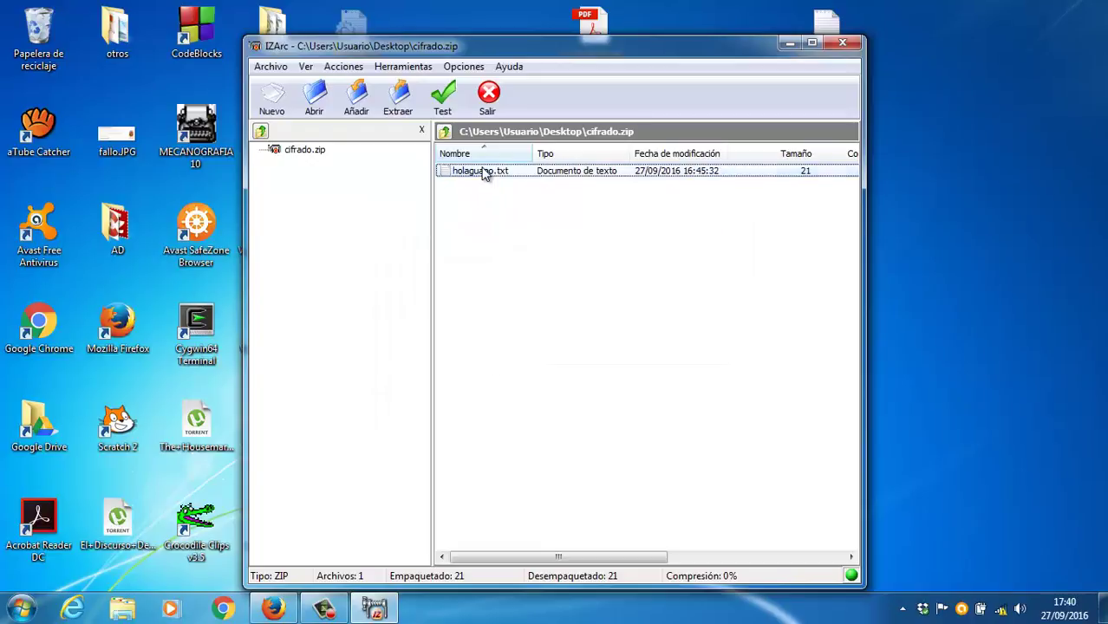
left_click(397, 70)
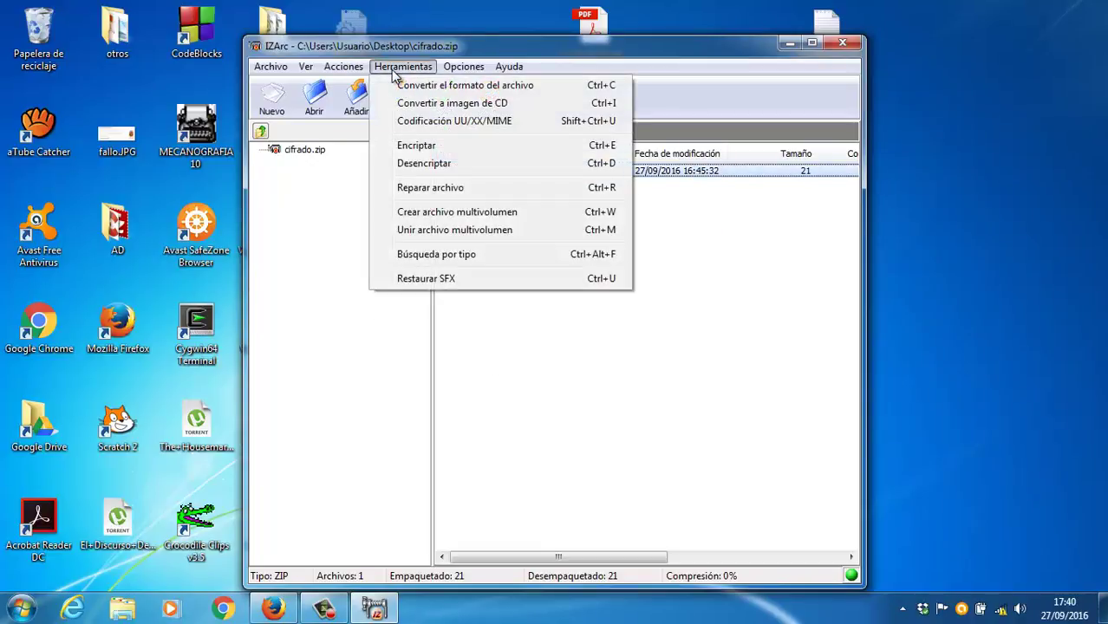
Step: Browse the menus, opening then cancelling Herramientas > Encriptar and Acciones > Añadir
mouse_move(359, 75)
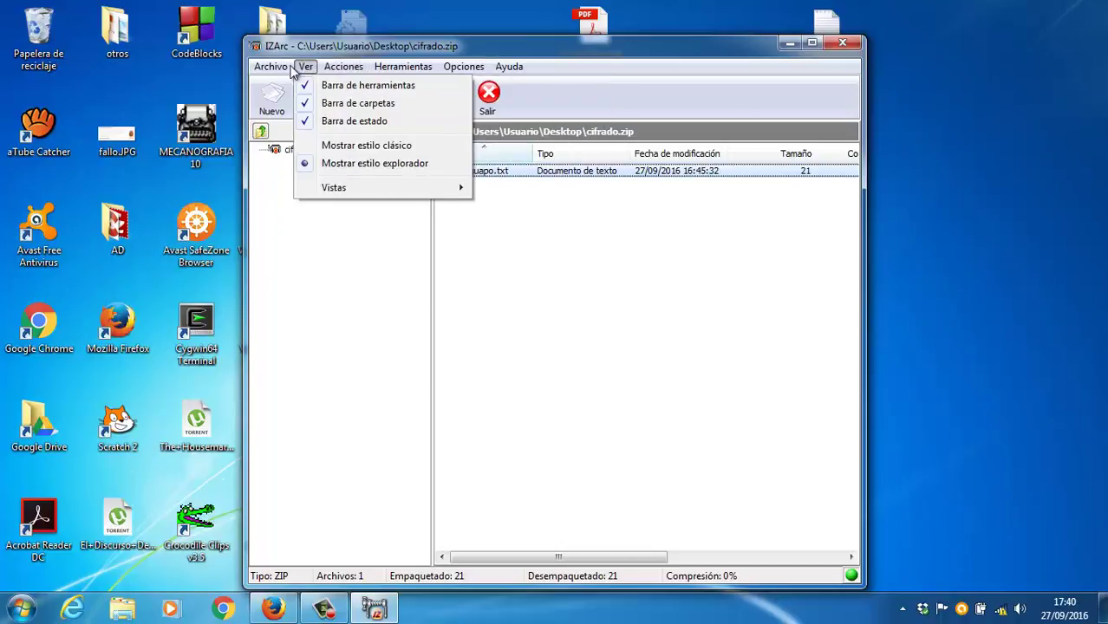
mouse_move(279, 68)
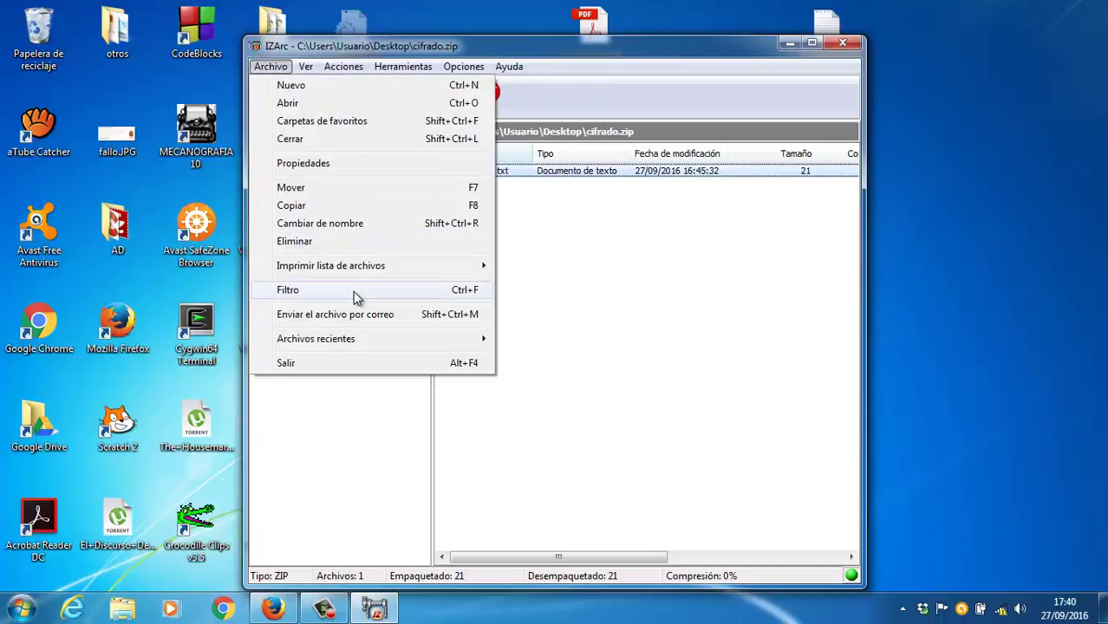
mouse_move(420, 77)
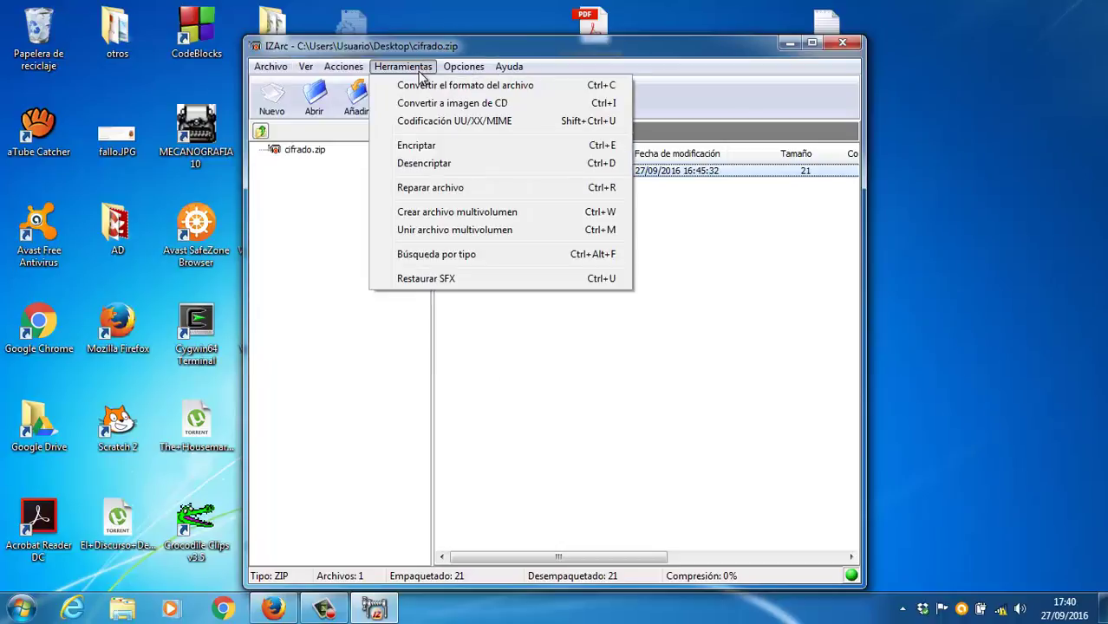
left_click(417, 146)
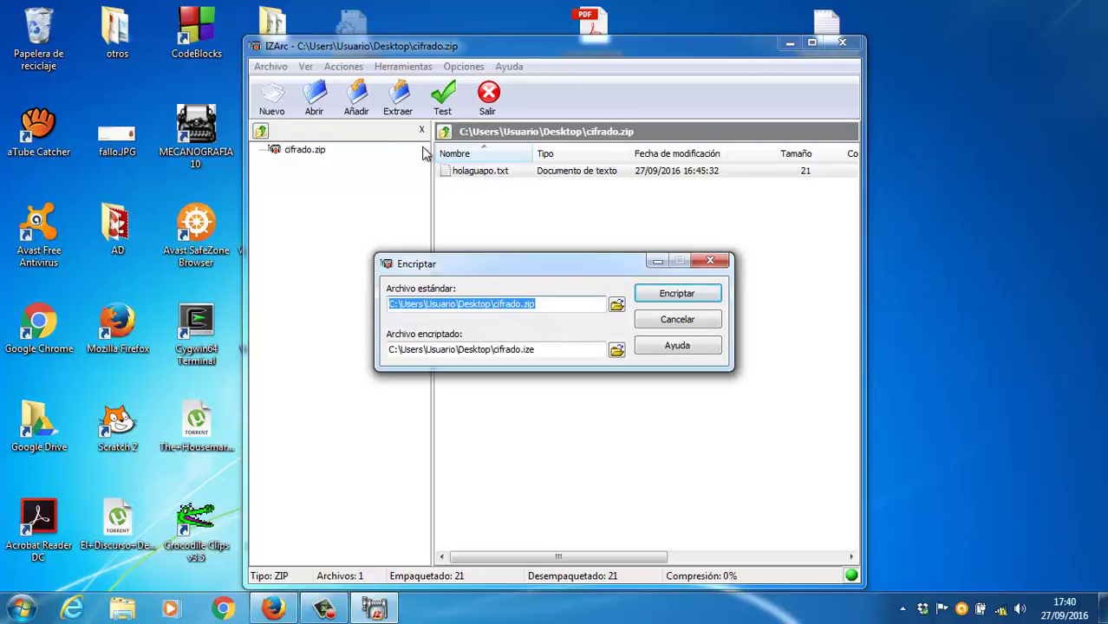
left_click(706, 319)
left_click(422, 68)
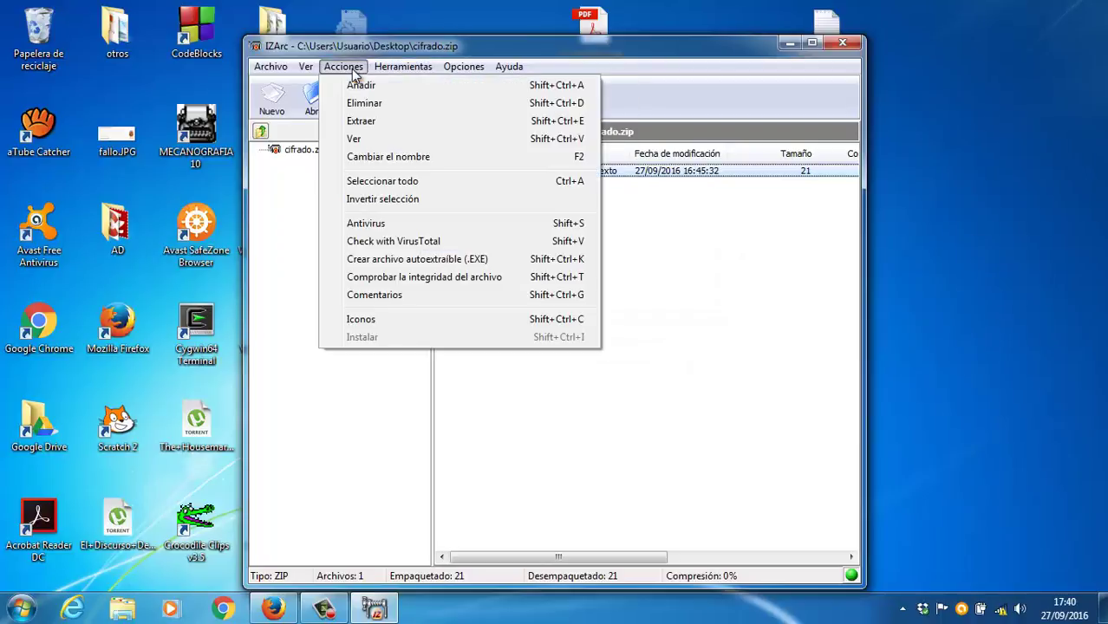
left_click(364, 86)
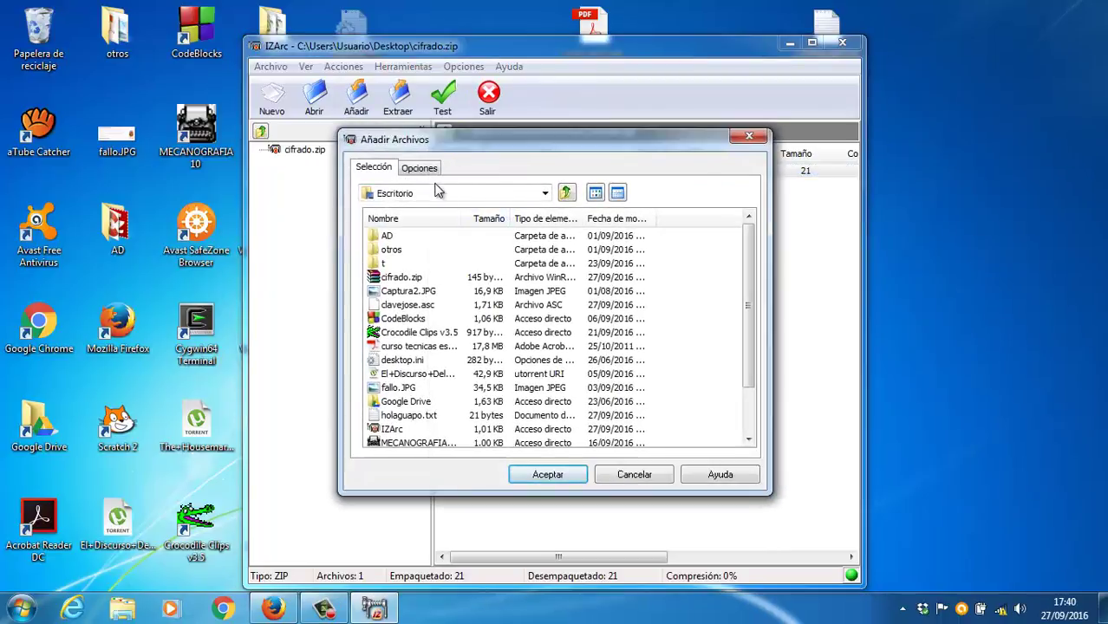
left_click(425, 170)
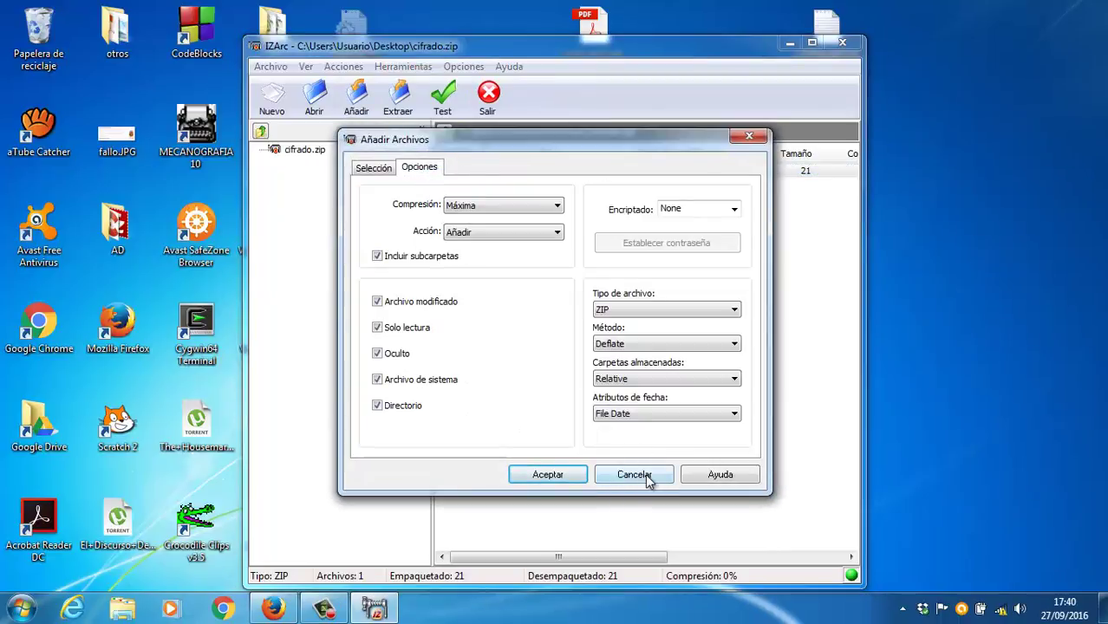
left_click(647, 477)
Step: Delete holaguapo.txt from cifrado.zip
left_click(497, 170)
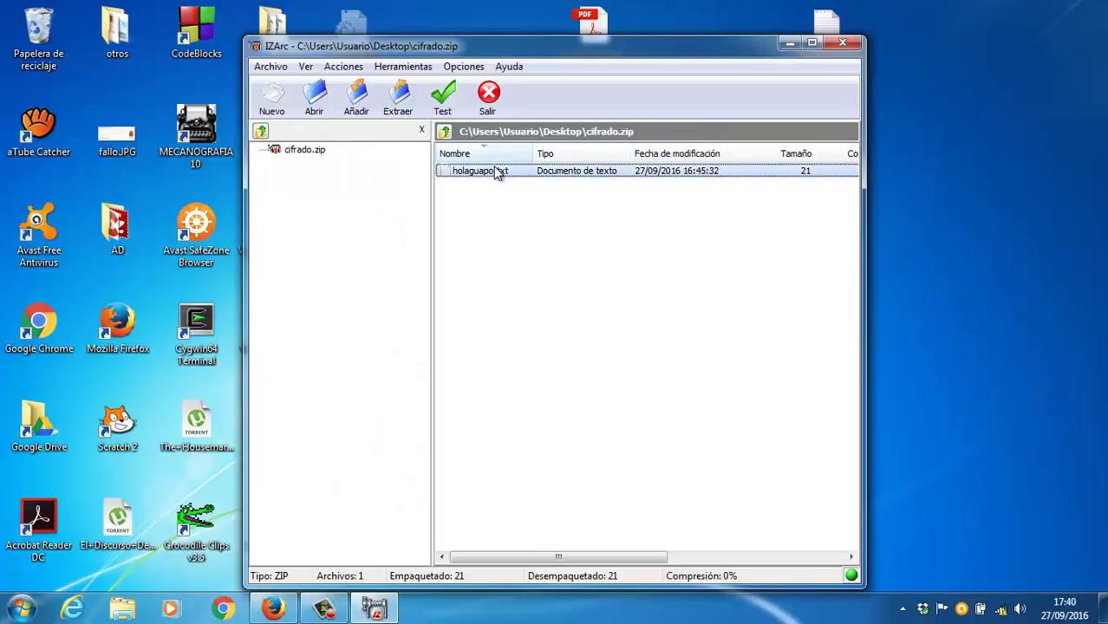
key("Delete")
left_click(525, 325)
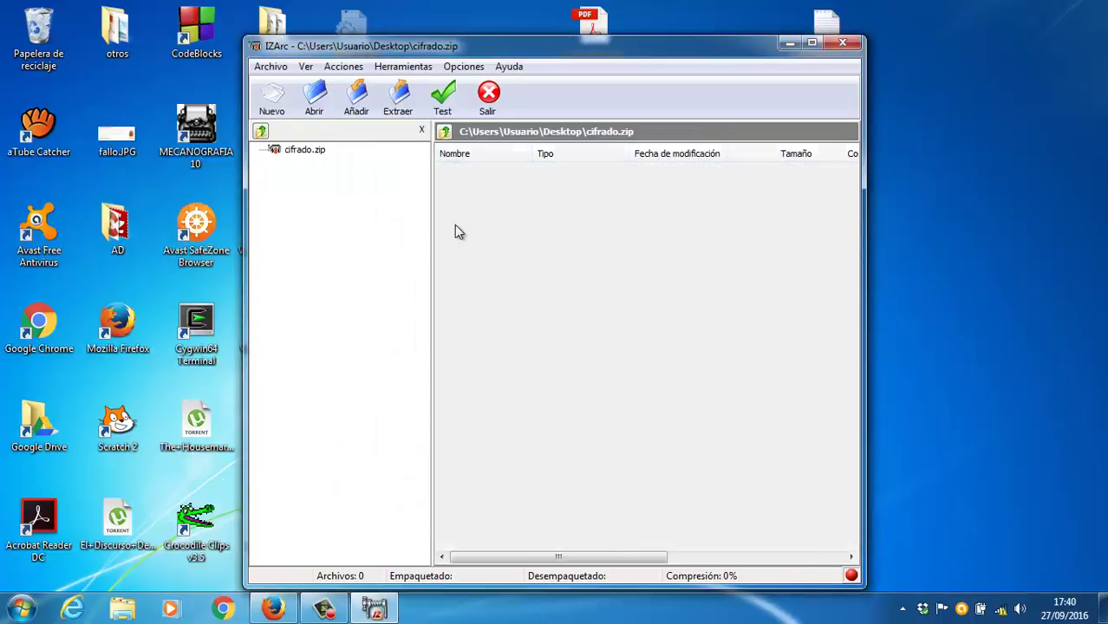
Step: Choose holaguapo.txt in the Añadir dialog and go to its Opciones
left_click(355, 100)
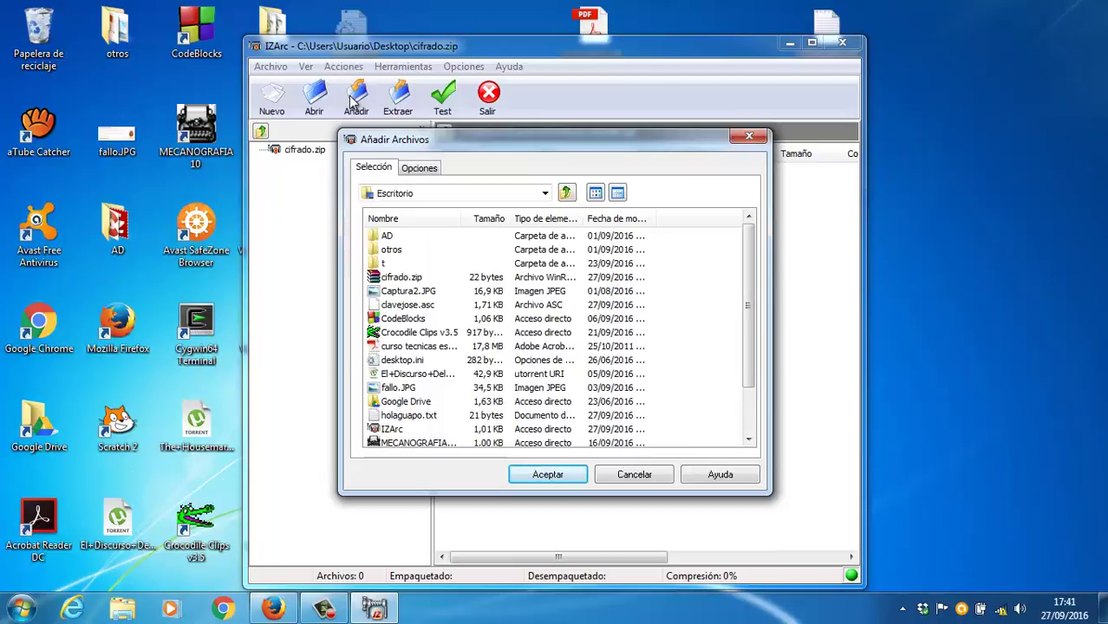
left_click(431, 416)
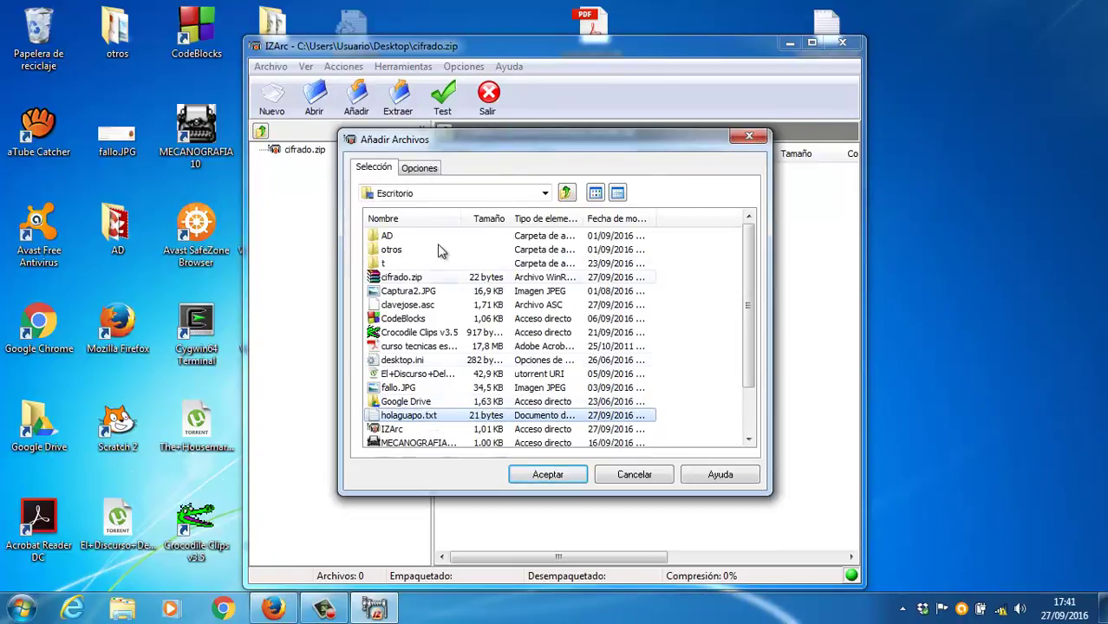
left_click(433, 172)
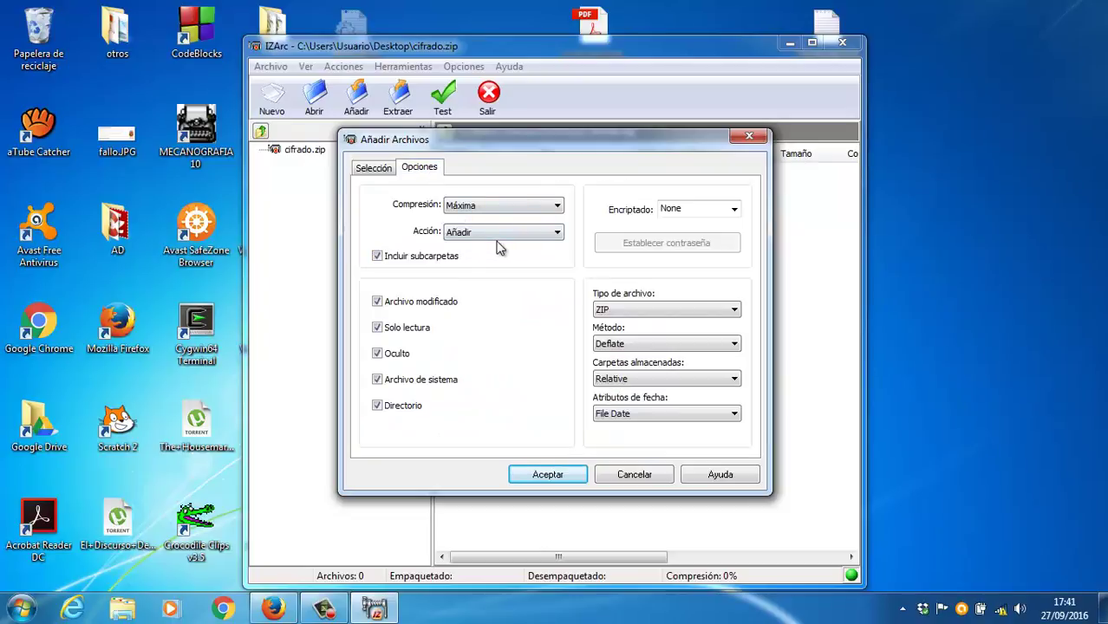
Step: Keep ZIP, Deflate, Relative folders and File Date, and set encryption to AES - 128 bit
left_click(618, 312)
left_click(628, 321)
left_click(642, 345)
left_click(642, 347)
left_click(642, 379)
left_click(642, 379)
left_click(643, 414)
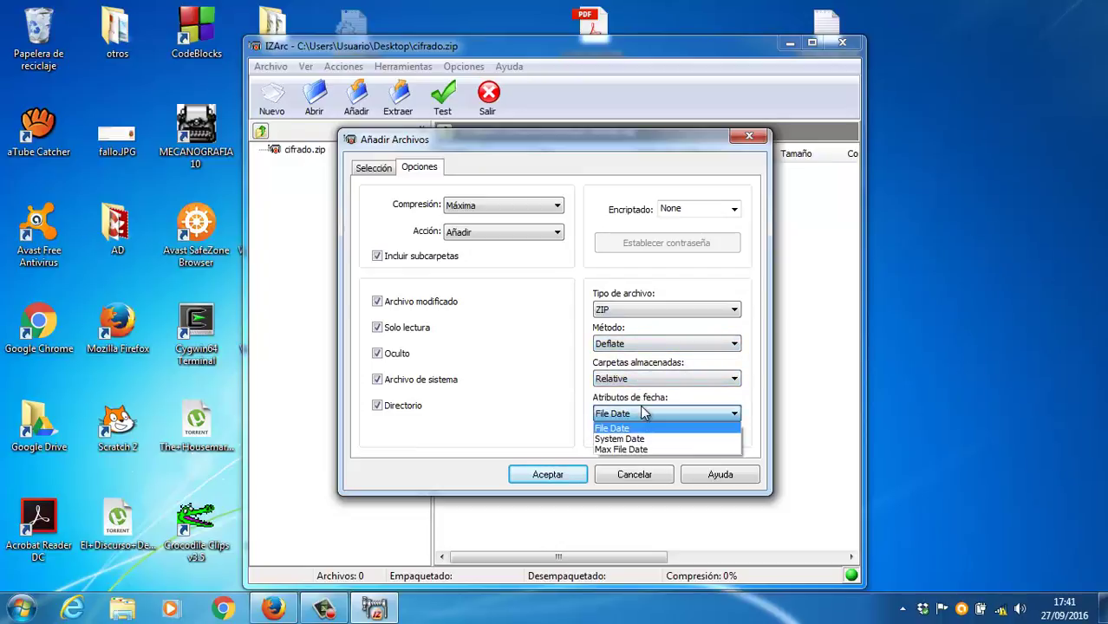
left_click(644, 413)
left_click(694, 211)
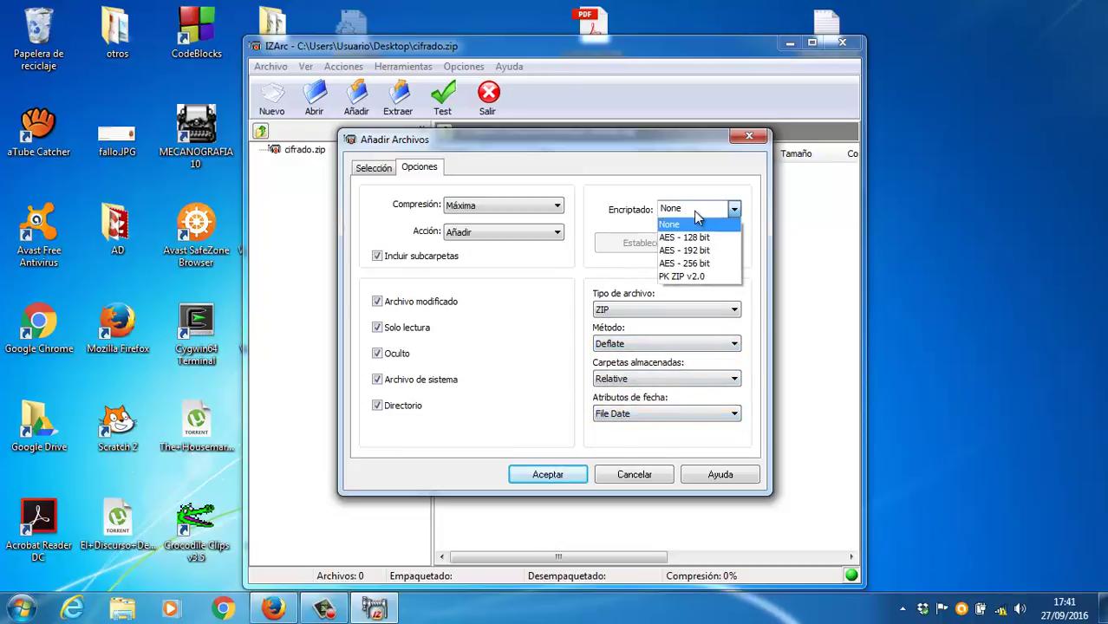
left_click(698, 241)
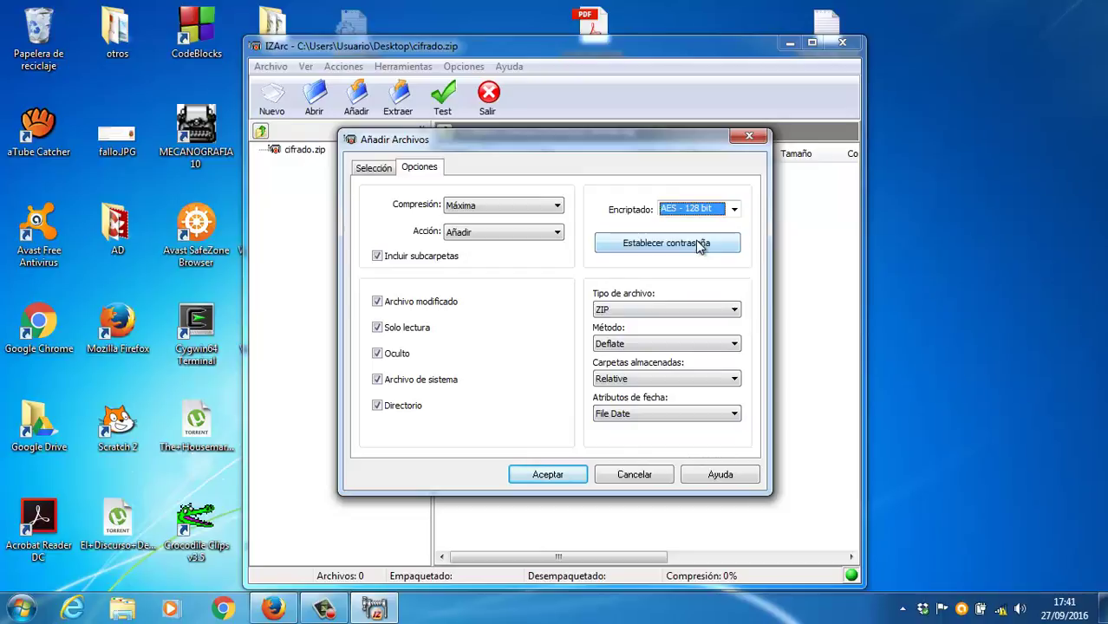
Step: Enter and confirm the archive password for the AES encryption
left_click(693, 242)
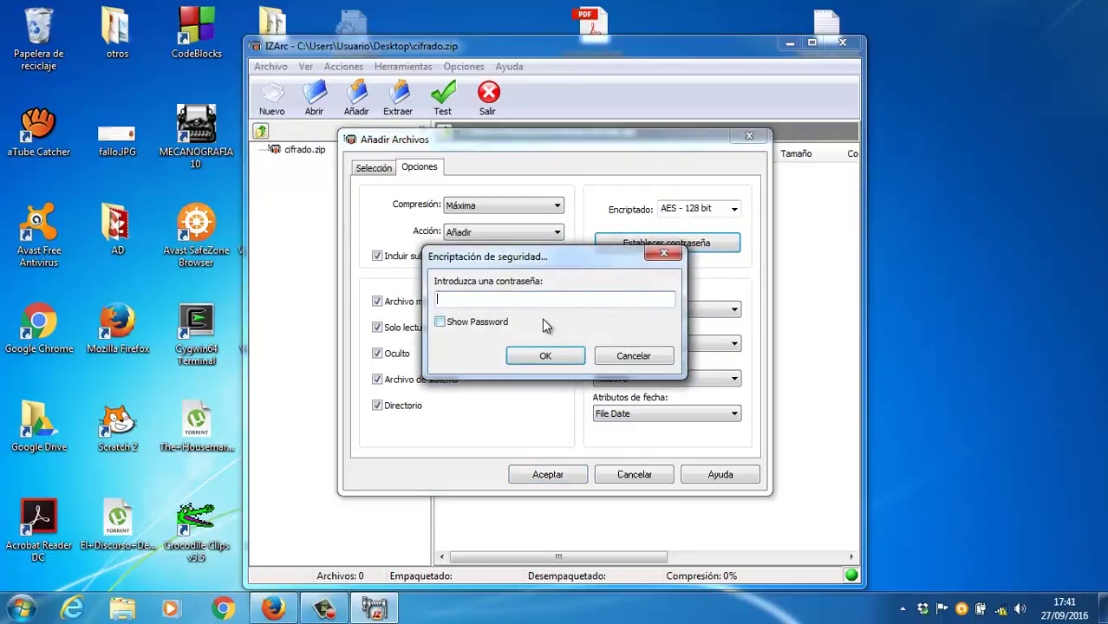
type("123456789")
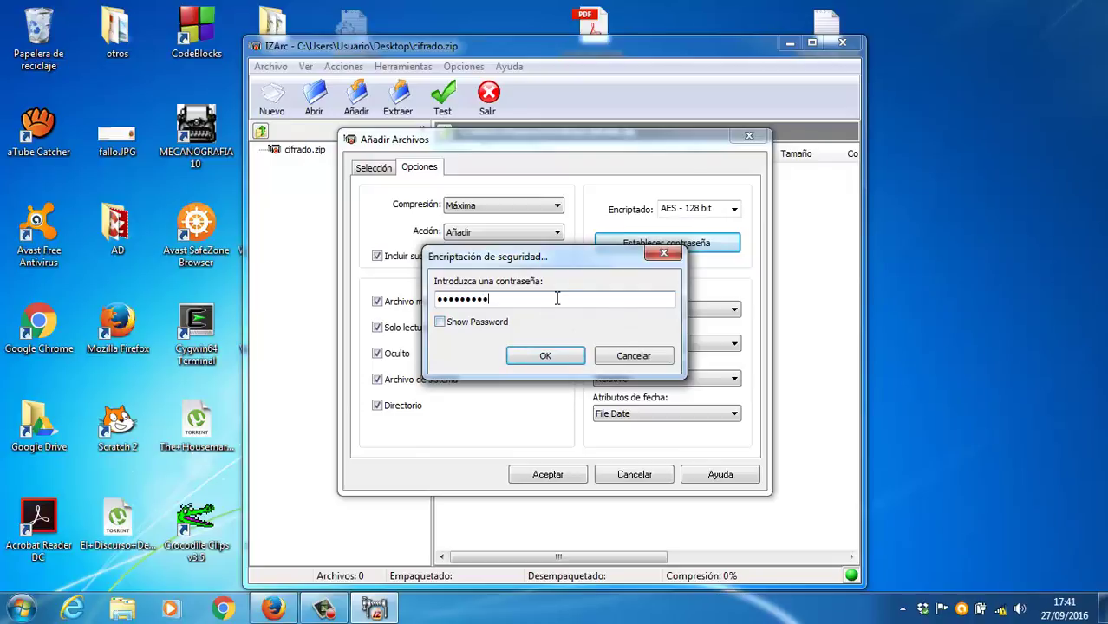
left_click_drag(555, 256, 444, 258)
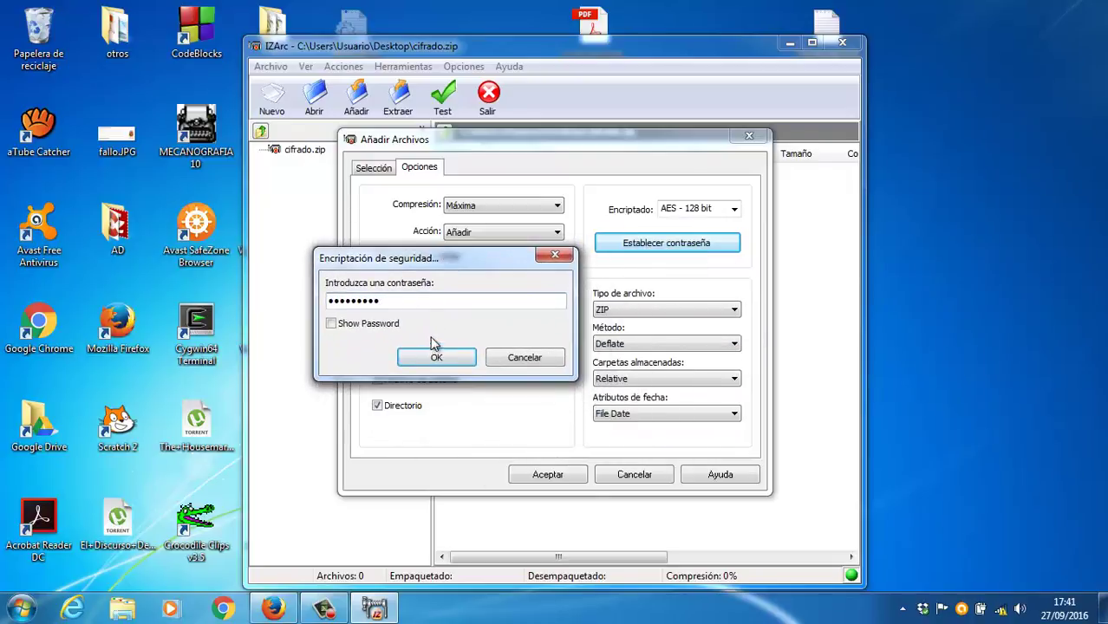
left_click(437, 357)
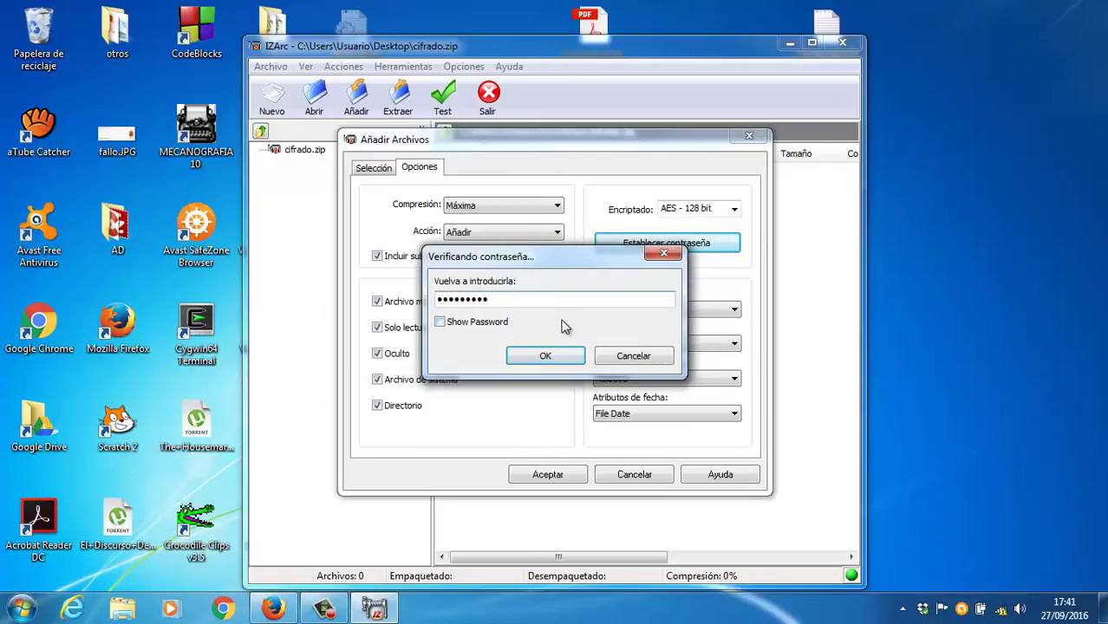
left_click(545, 358)
Step: Set the compression method to Store, keep Relative folders, and add holaguapo.txt
left_click(678, 310)
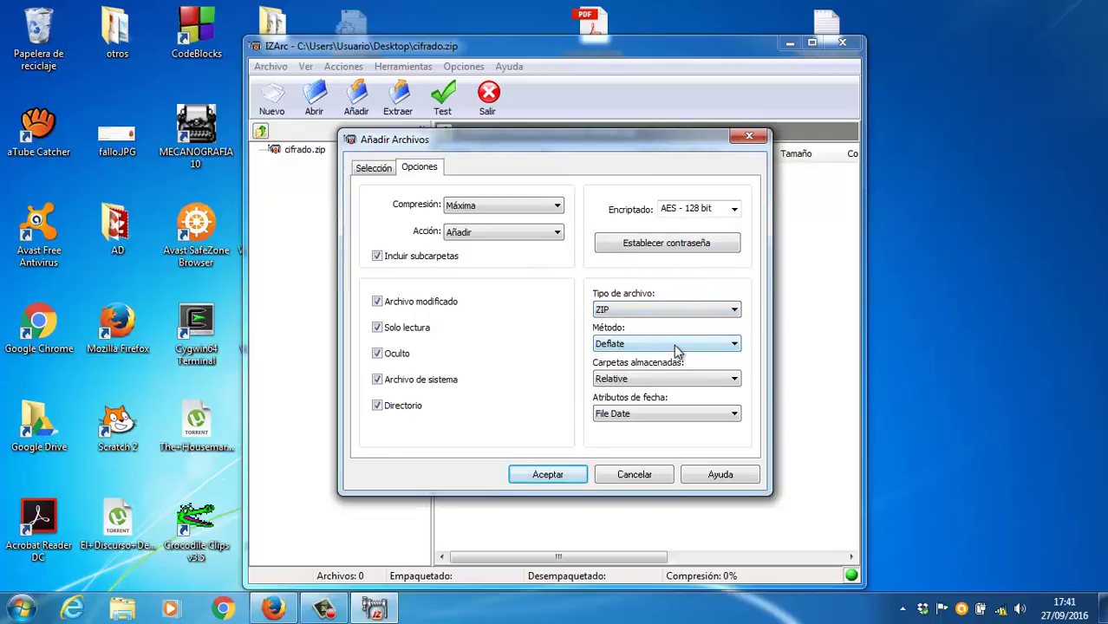
left_click(674, 345)
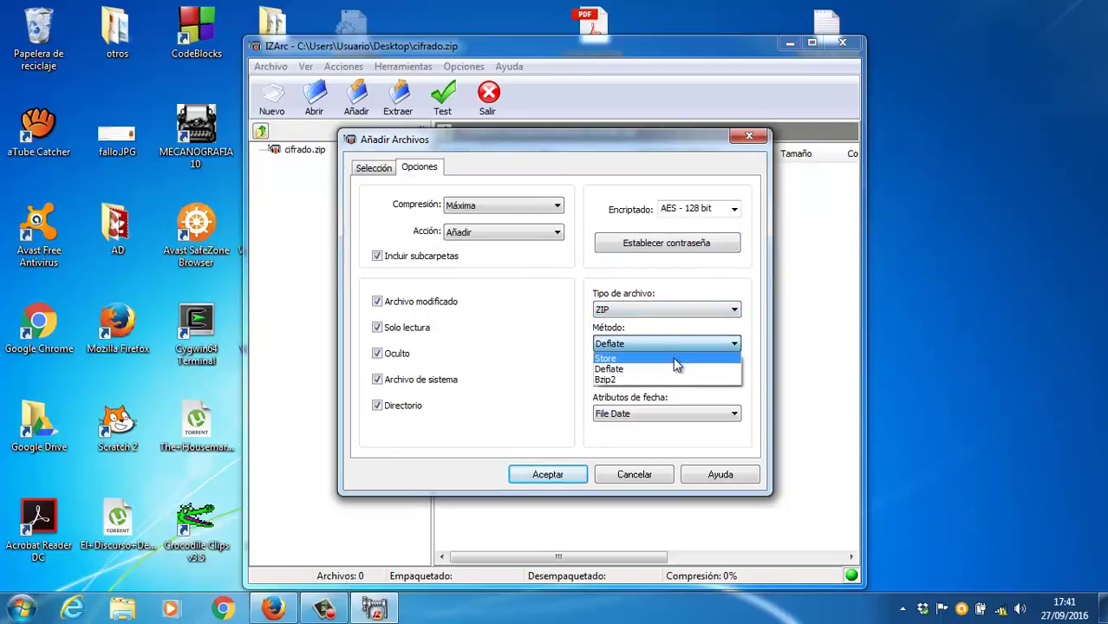
left_click(674, 358)
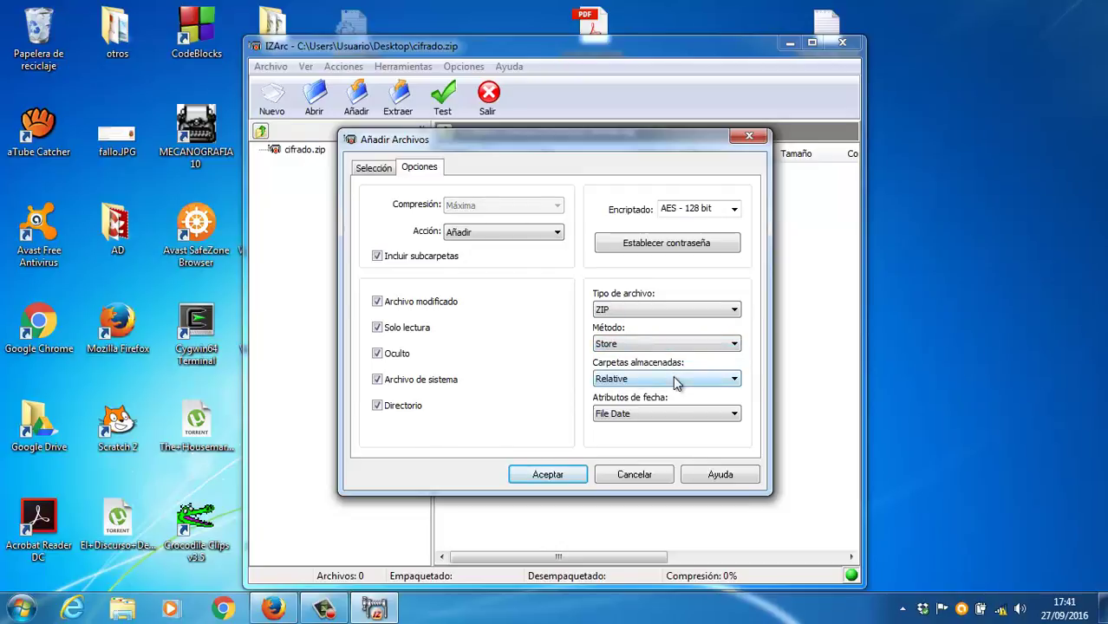
left_click(677, 381)
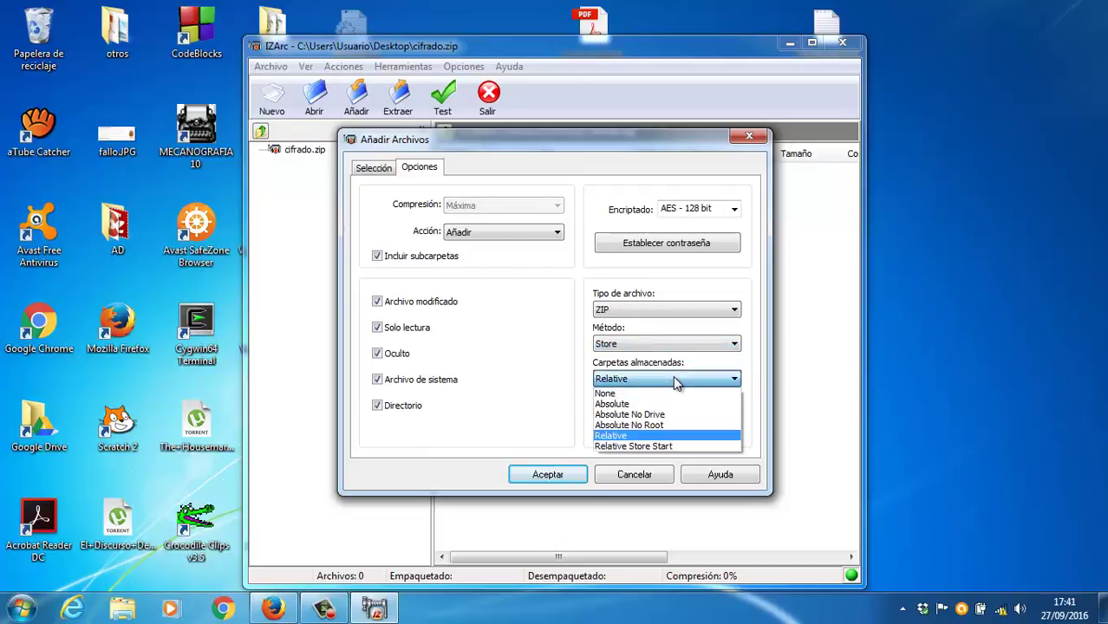
left_click(675, 380)
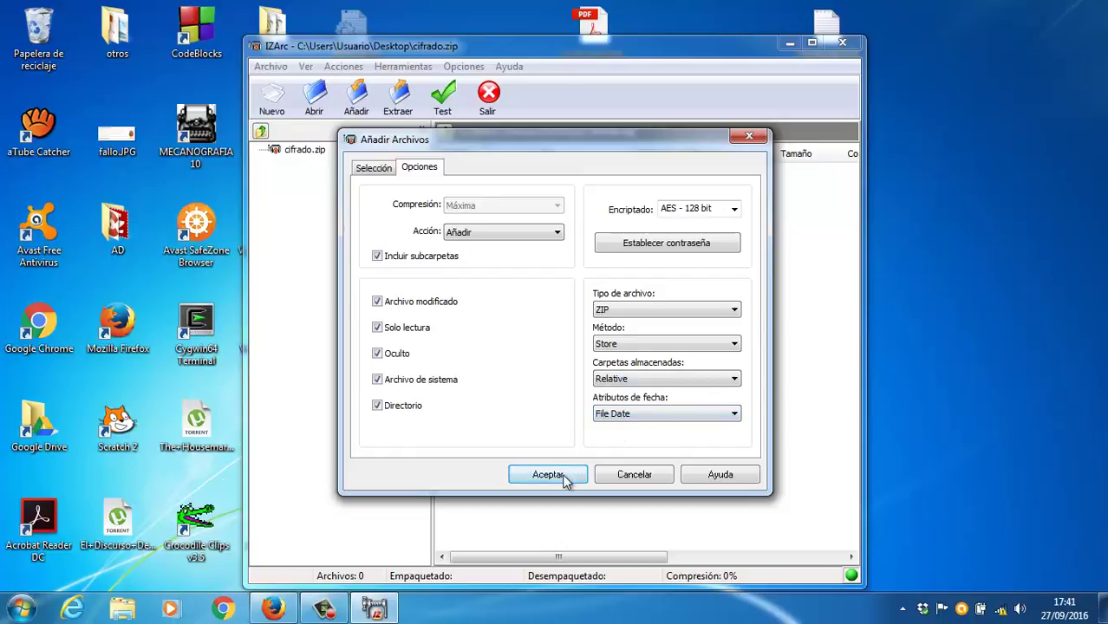
left_click(548, 475)
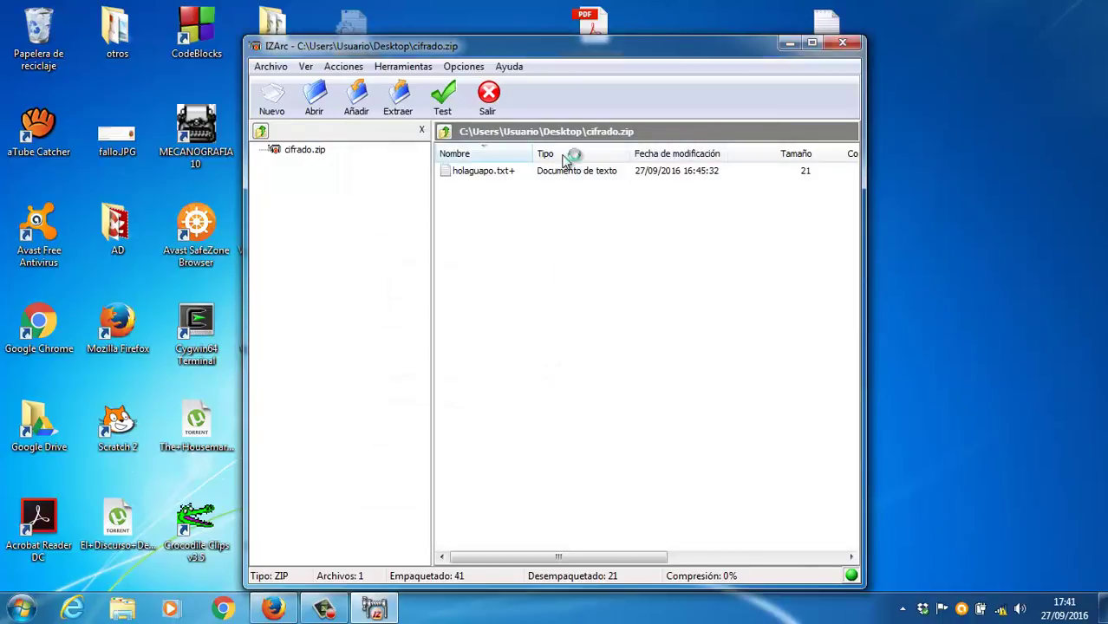
left_click_drag(564, 45, 698, 109)
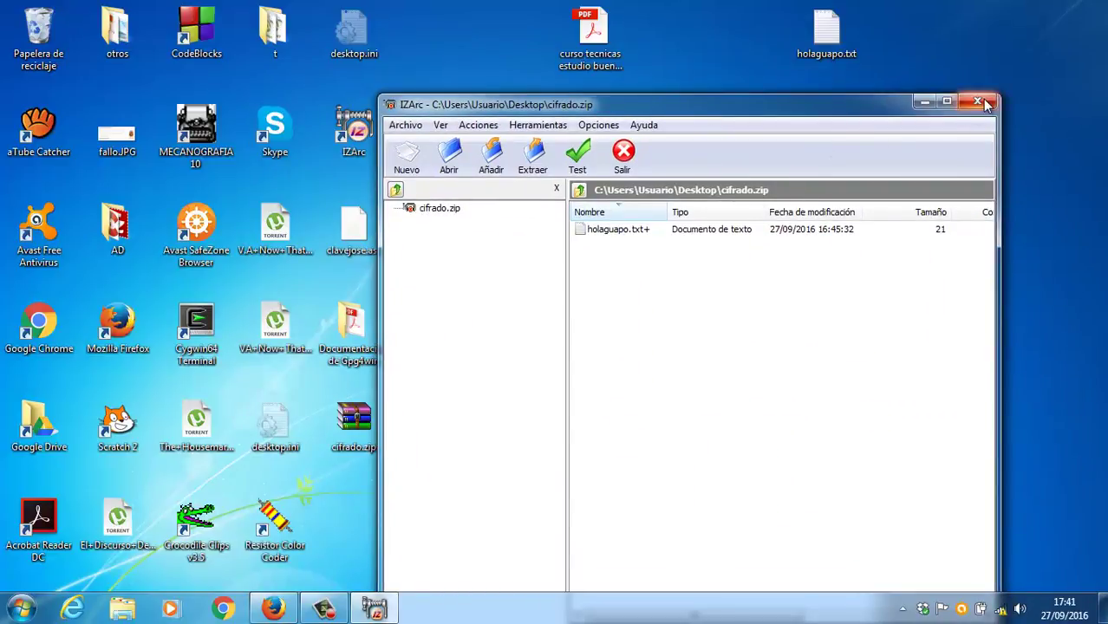
Step: Close IZArc and extract cifrado.zip into a cifrado folder, entering the archive password
left_click(984, 103)
right_click(350, 443)
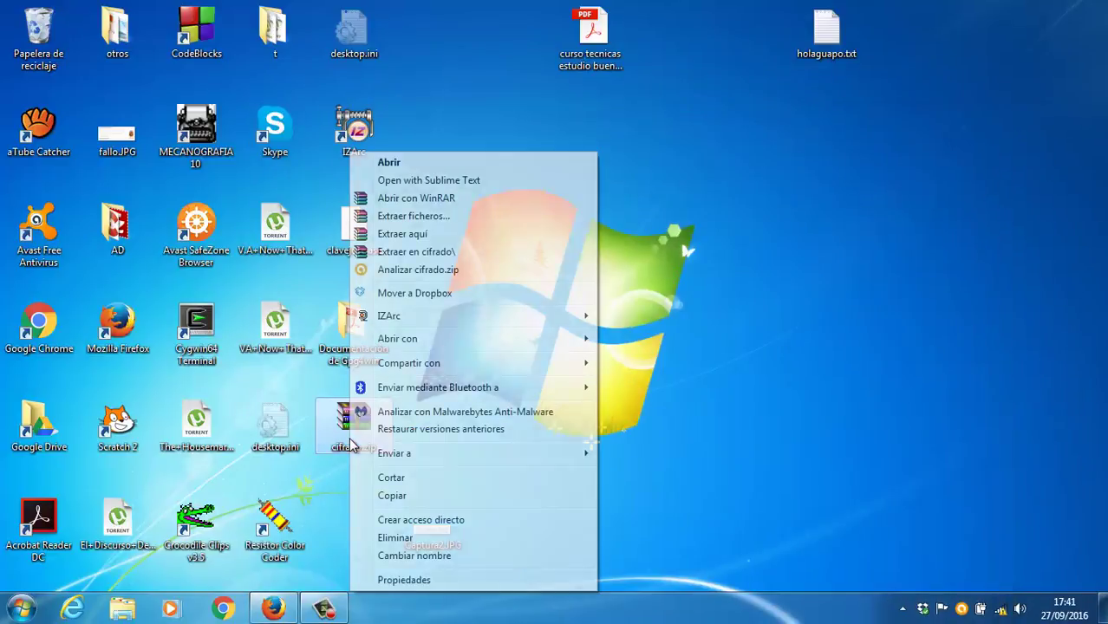
left_click(425, 251)
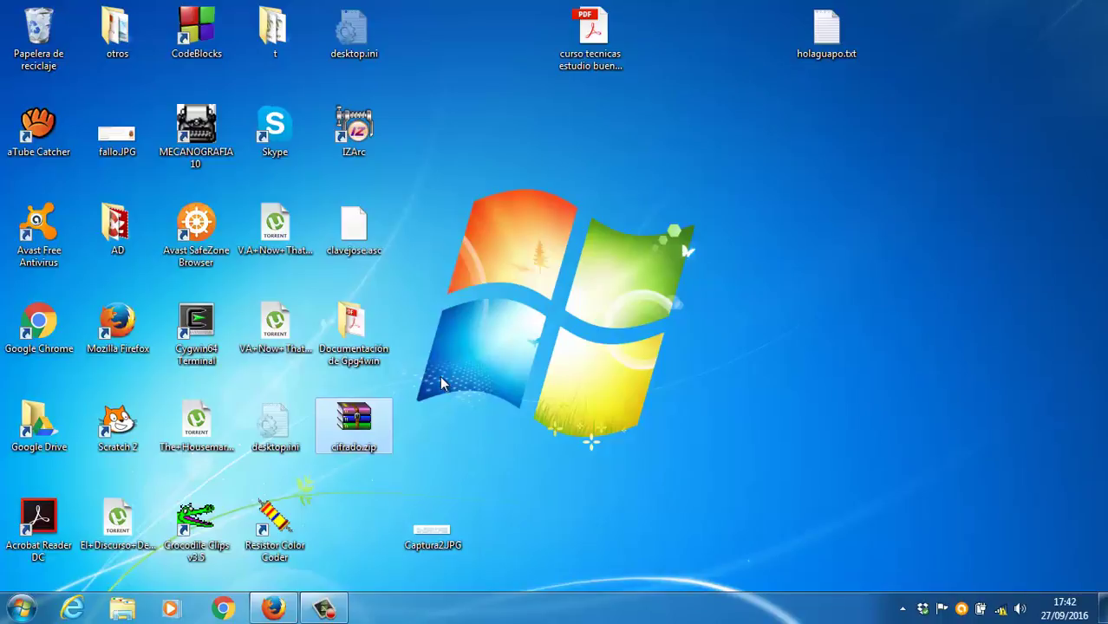
double_click(354, 415)
right_click(358, 418)
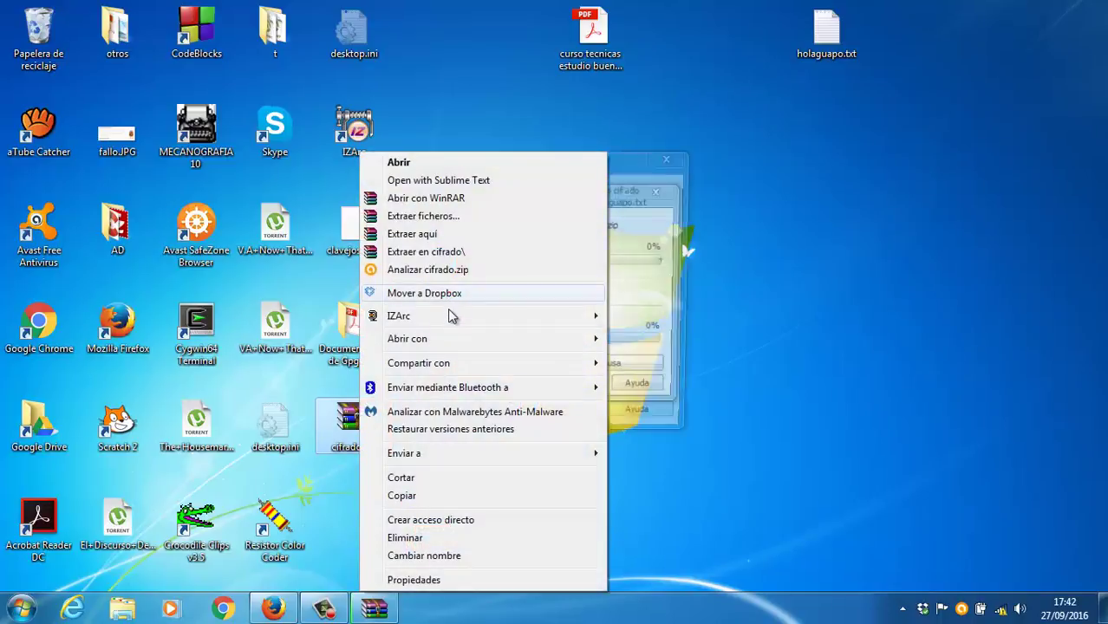
left_click(655, 221)
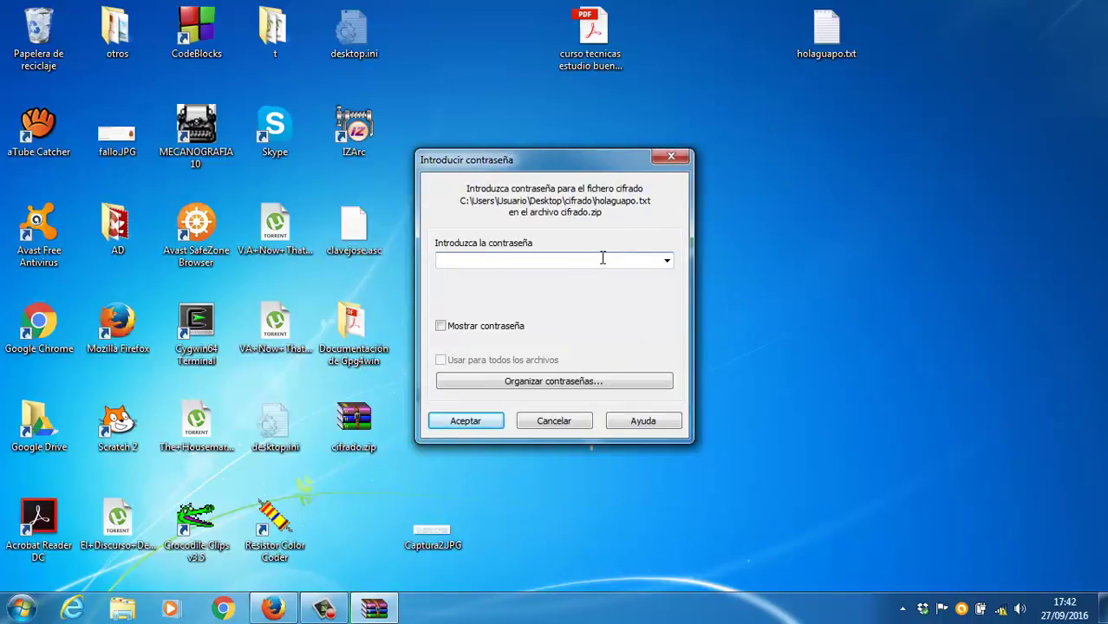
type("•••••••••")
left_click(484, 423)
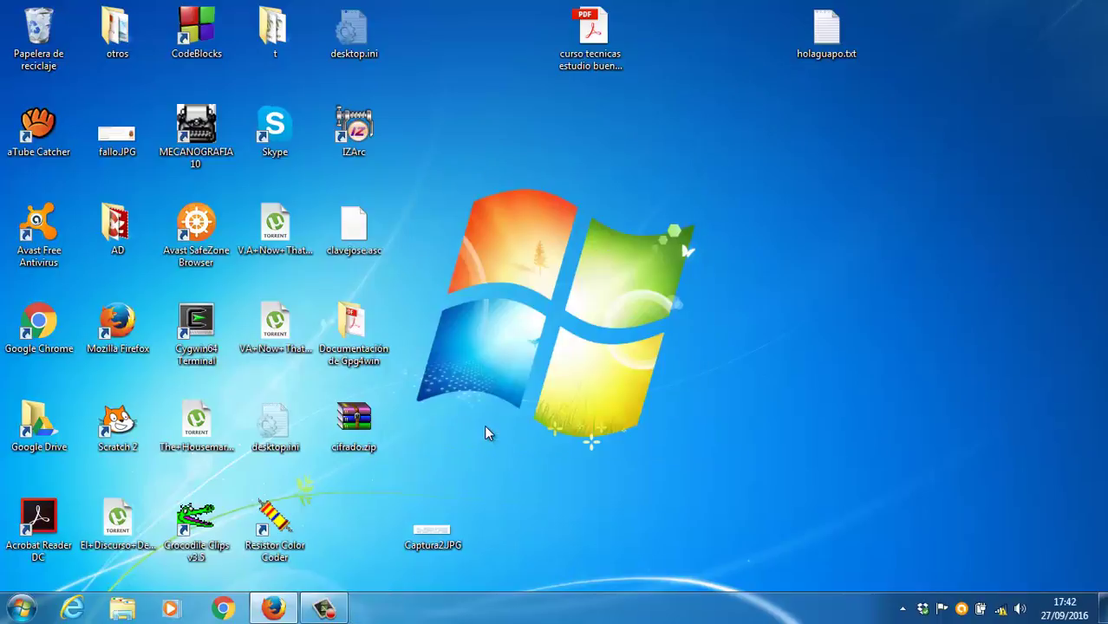
Step: Open the cifrado folder and confirm holaguapo.txt reads 'Eres muy guapo. Hola.'
double_click(349, 514)
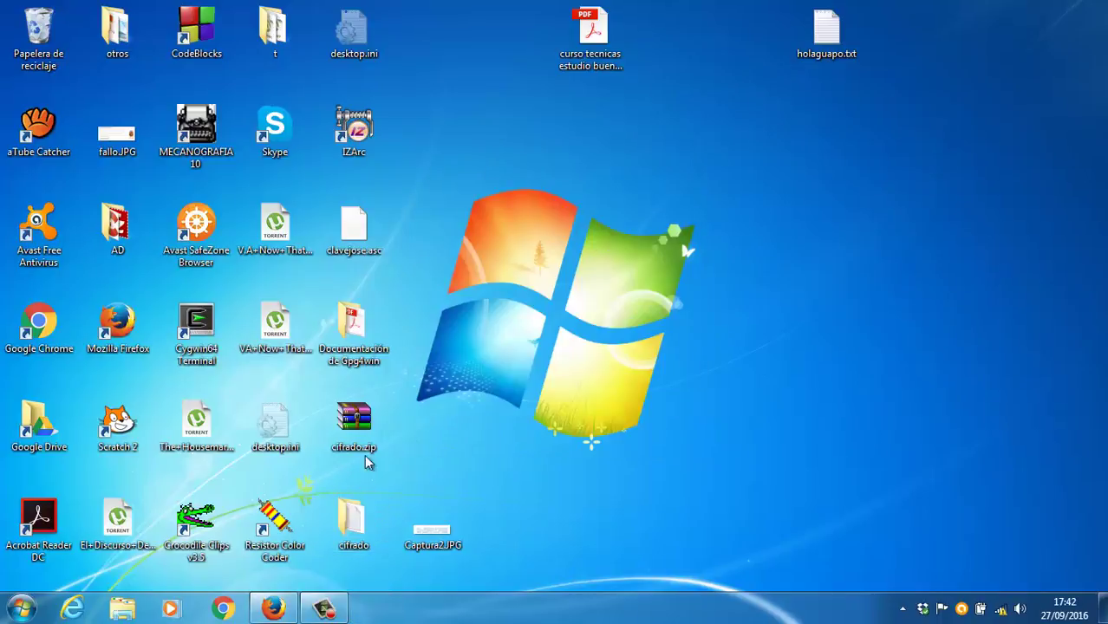
double_click(681, 312)
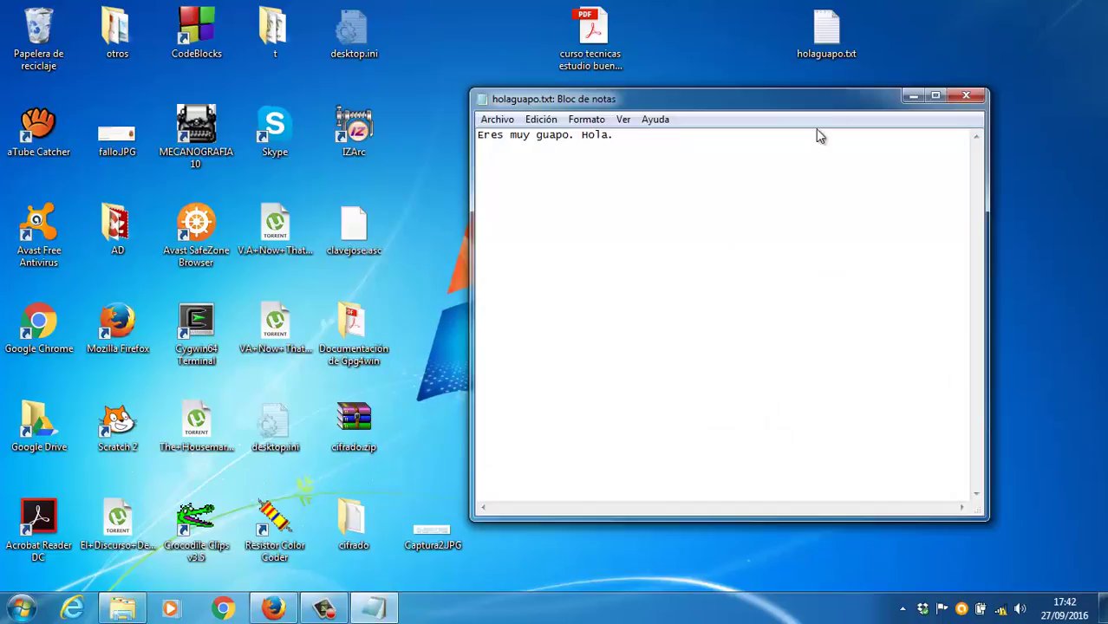
left_click(966, 96)
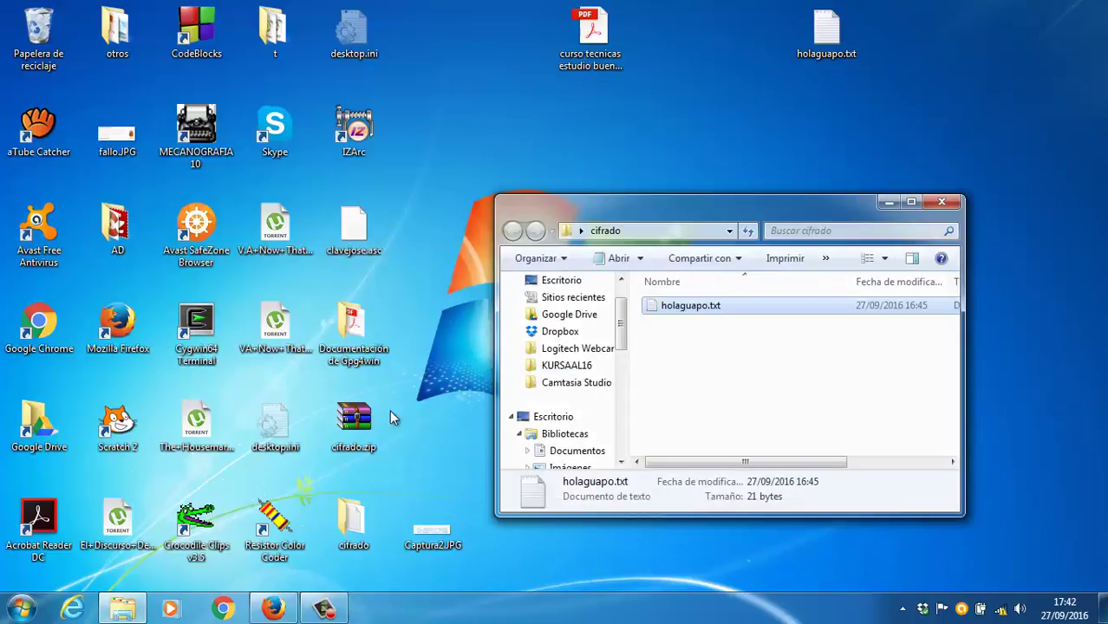
left_click(355, 422)
right_click(358, 422)
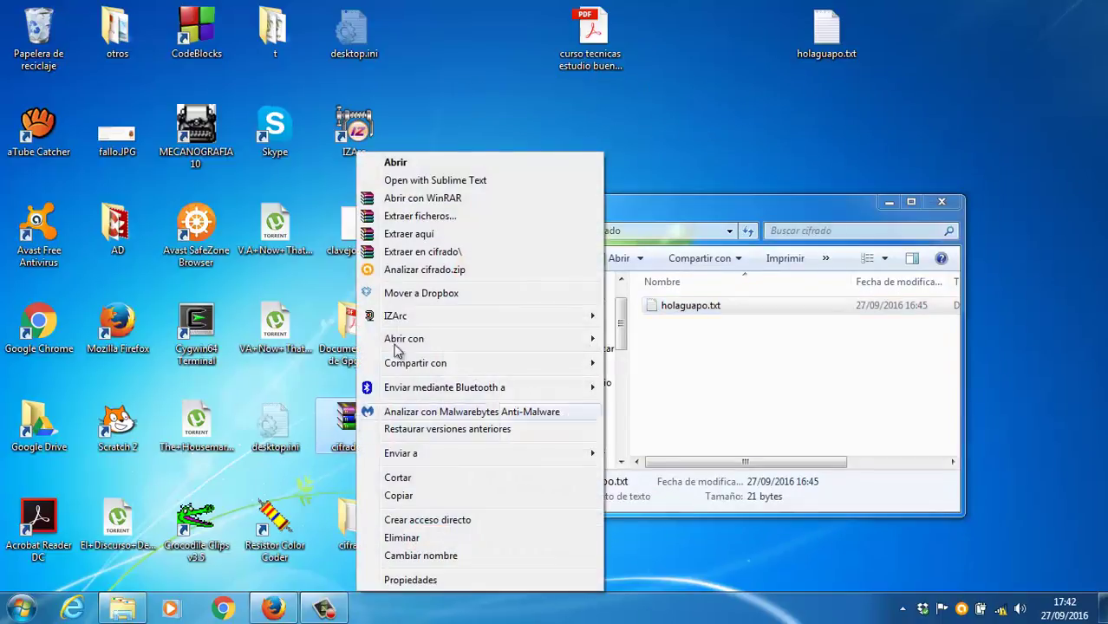
left_click(457, 184)
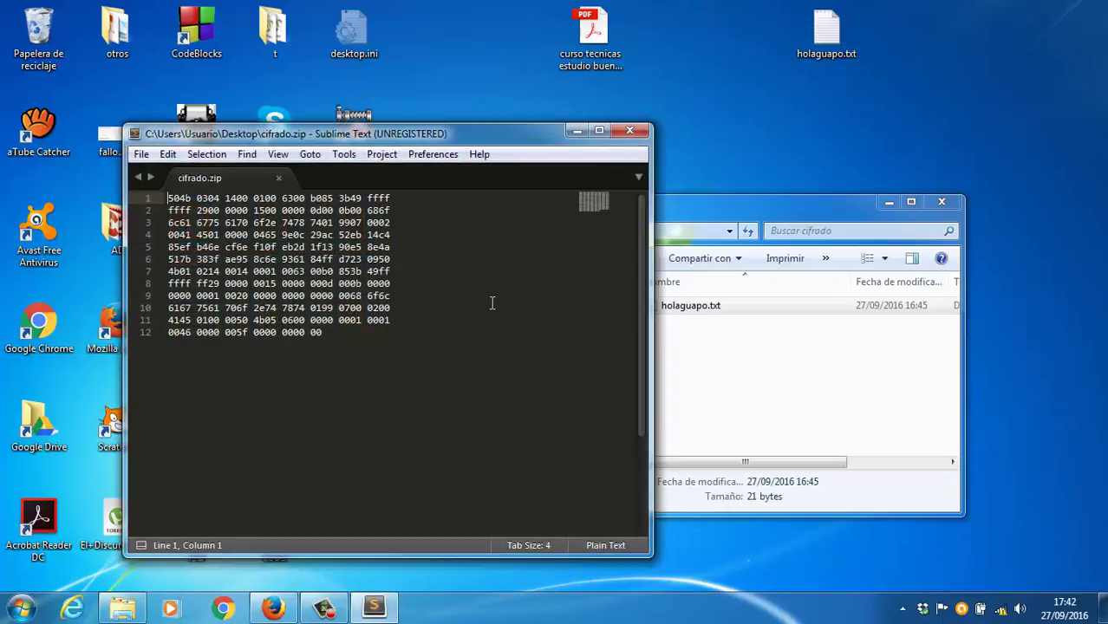
left_click(631, 130)
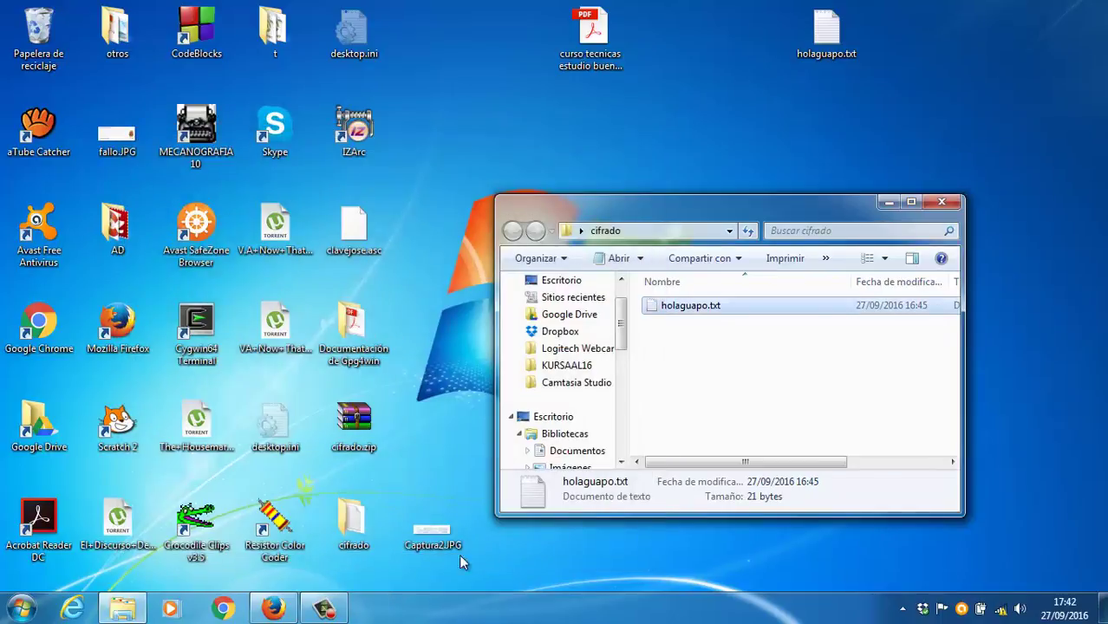